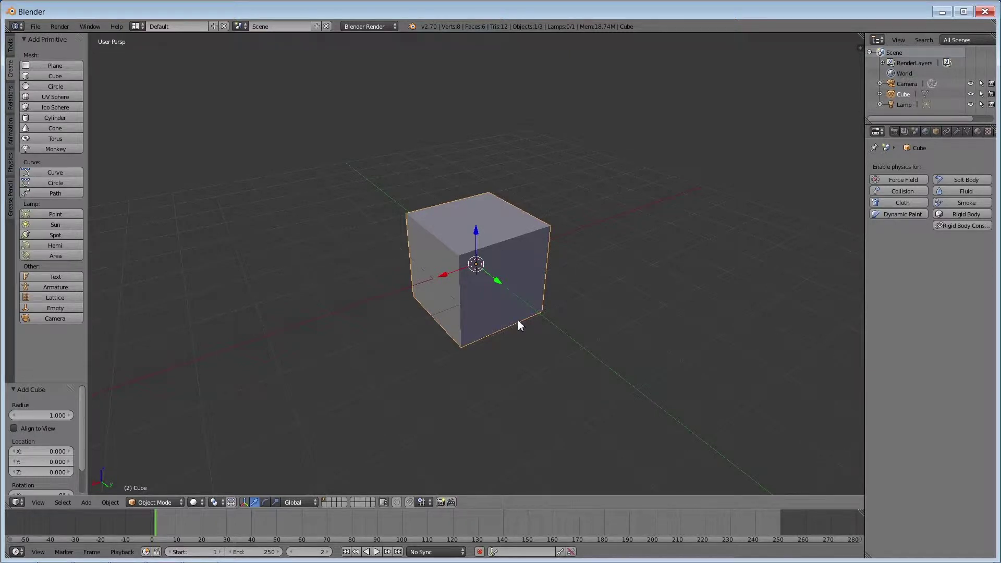
# Step: Switch the default cube from Object Mode into Edit Mode with Tab
pyautogui.press('Tab')
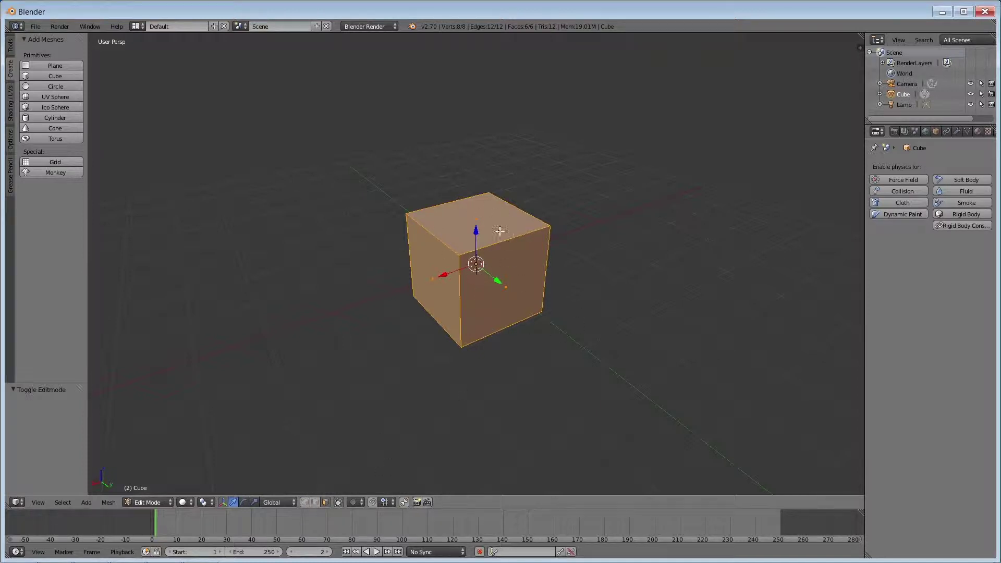
pyautogui.moveTo(423, 308); pyautogui.dragTo(367, 397, button='middle')
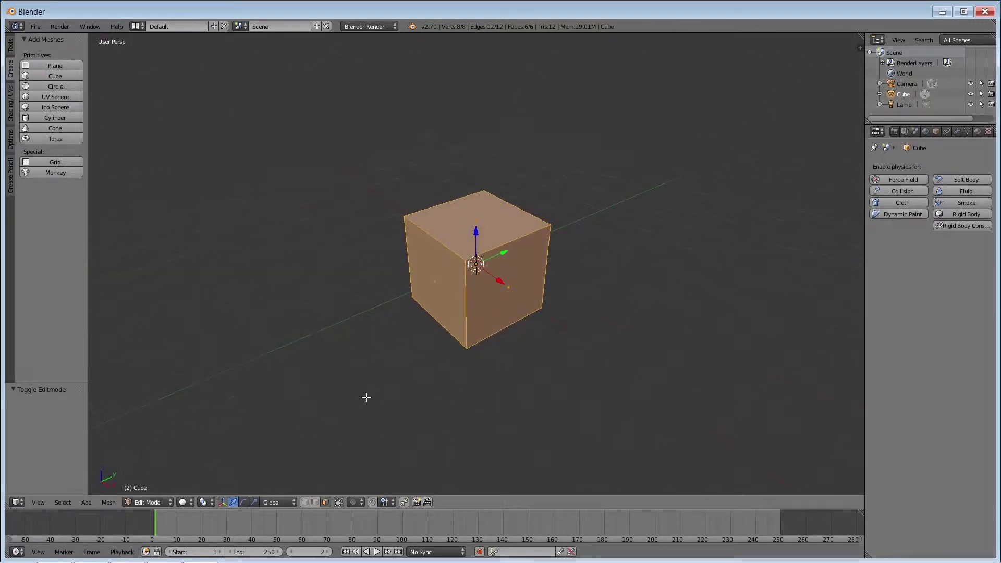
pyautogui.press('a')
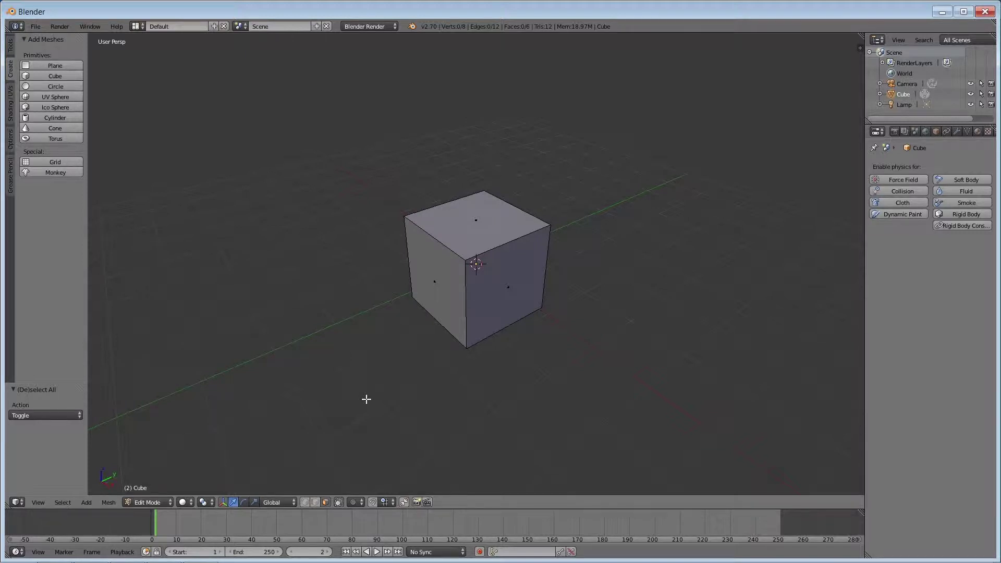
pyautogui.press('a')
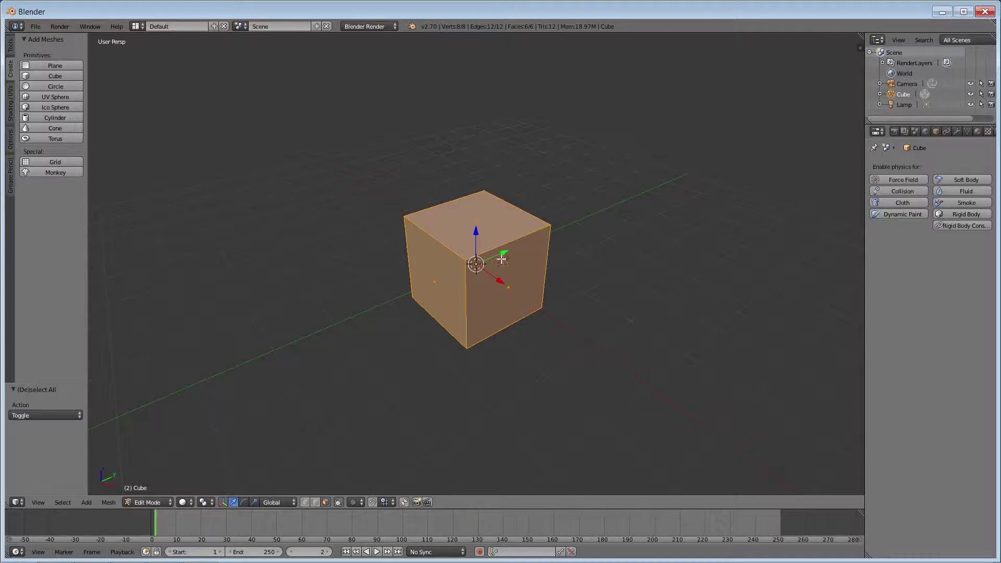
pyautogui.rightClick(477, 228)
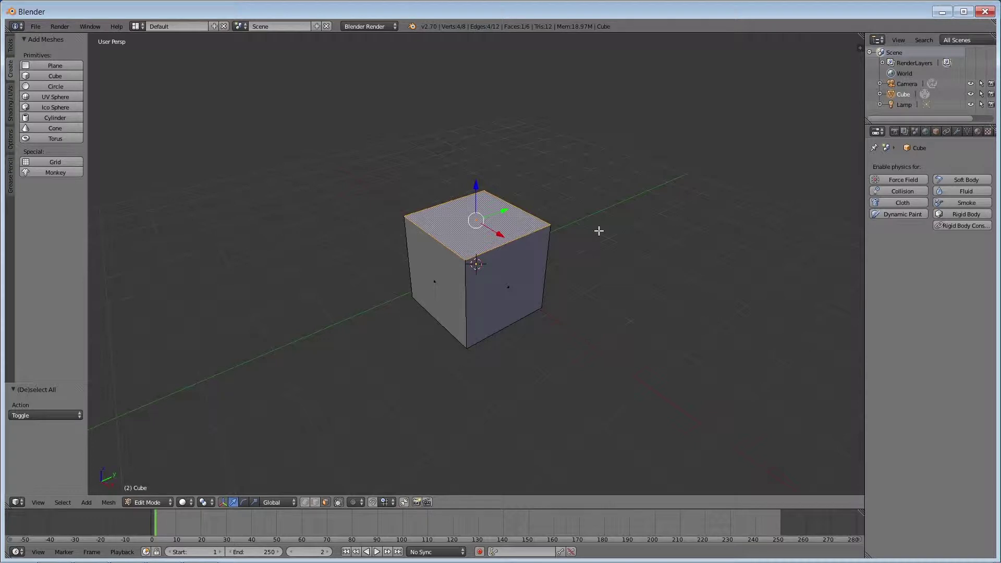
pyautogui.press('a')
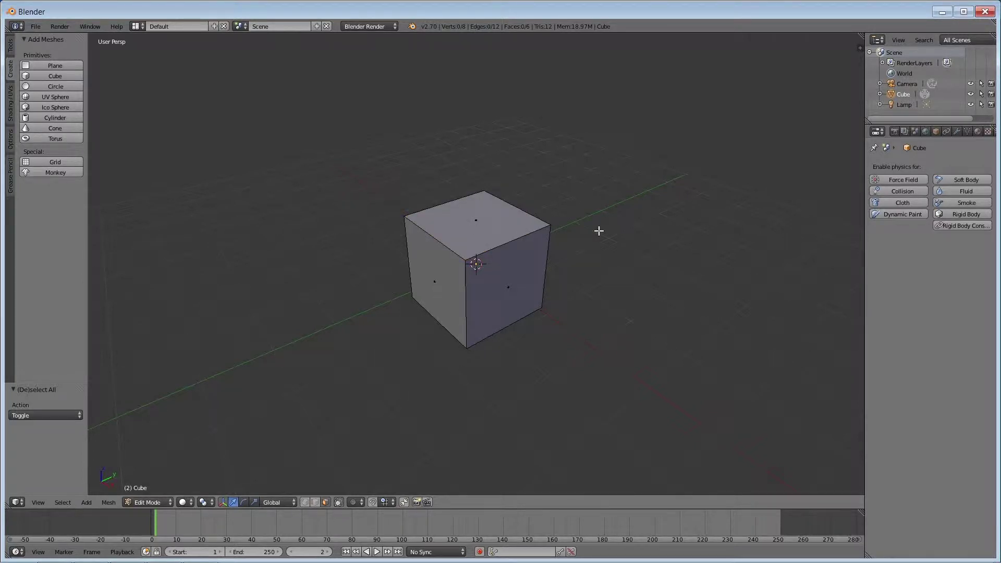
pyautogui.press('a')
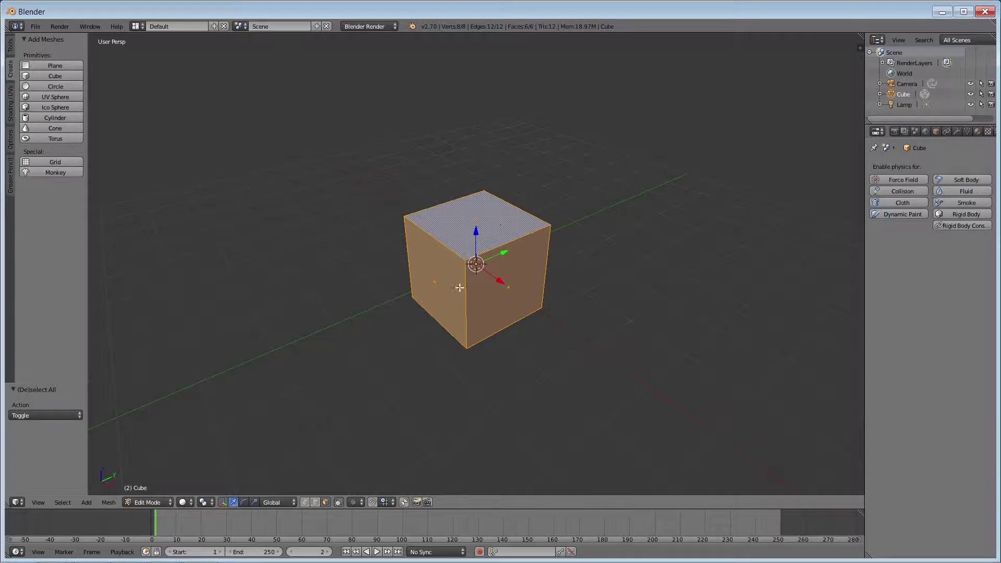
pyautogui.moveTo(556, 312); pyautogui.dragTo(583, 304, button='middle')
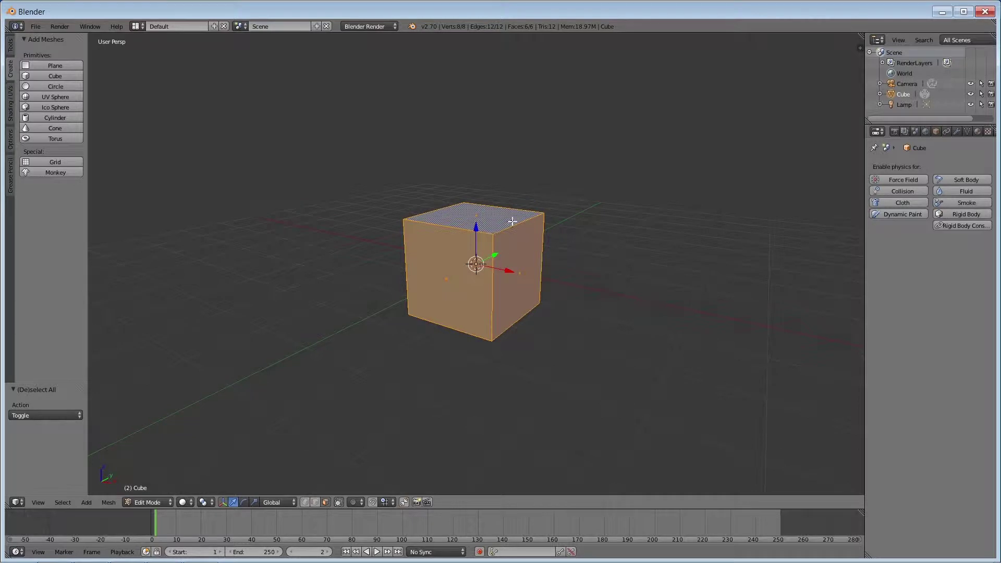
pyautogui.moveTo(519, 235)
pyautogui.mouseDown(button='middle')
pyautogui.moveTo(492, 247)
pyautogui.moveTo(506, 242)
pyautogui.mouseUp(button='middle')
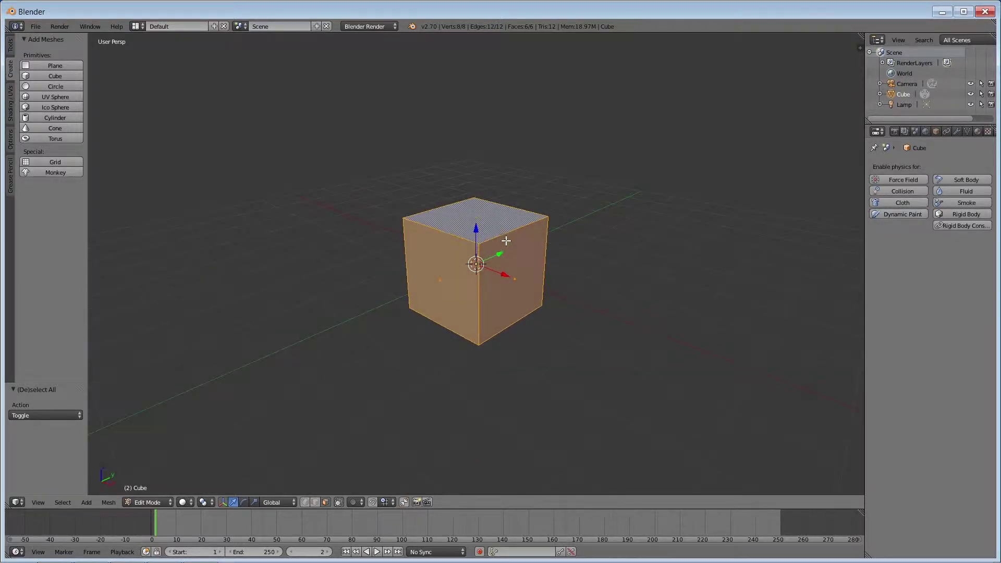
pyautogui.rightClick(482, 222)
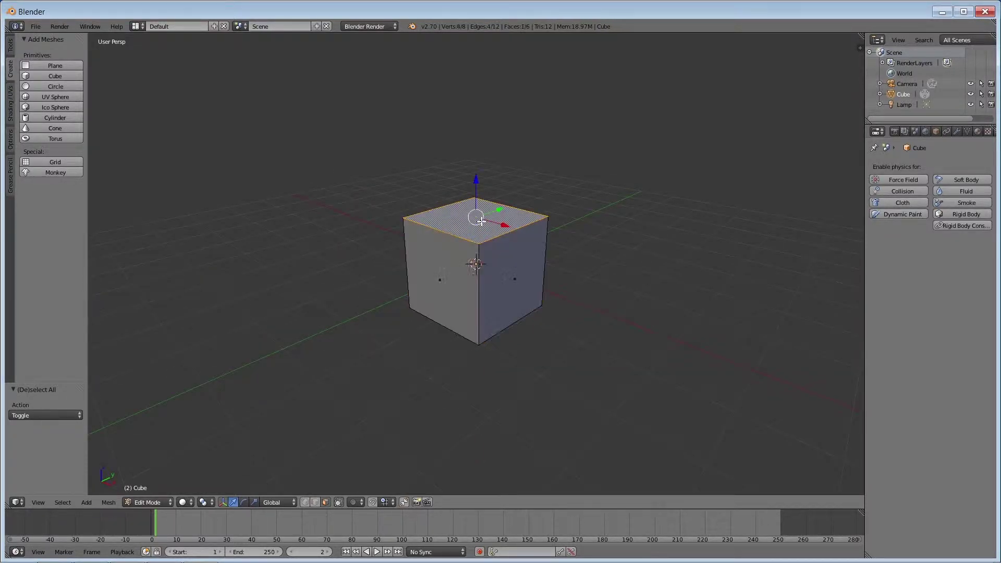
pyautogui.keyDown('shift'); pyautogui.rightClick(446, 280); pyautogui.keyUp('shift')
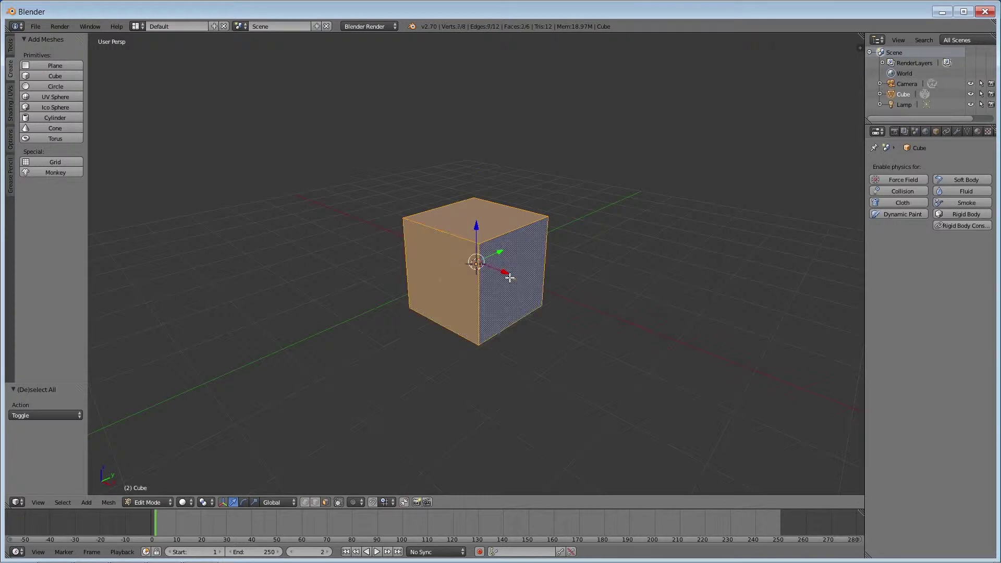
pyautogui.keyDown('shift'); pyautogui.rightClick(510, 278); pyautogui.keyUp('shift')
pyautogui.moveTo(635, 254); pyautogui.dragTo(441, 256, button='middle')
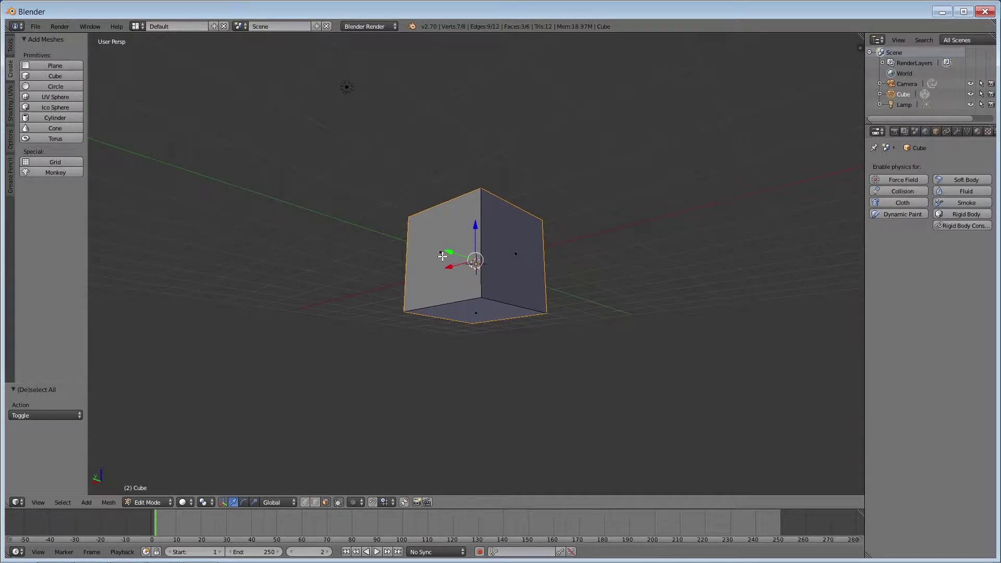
pyautogui.keyDown('shift'); pyautogui.rightClick(442, 255); pyautogui.keyUp('shift')
pyautogui.keyDown('shift'); pyautogui.rightClick(516, 256); pyautogui.keyUp('shift')
pyautogui.keyDown('shift'); pyautogui.rightClick(490, 312); pyautogui.keyUp('shift')
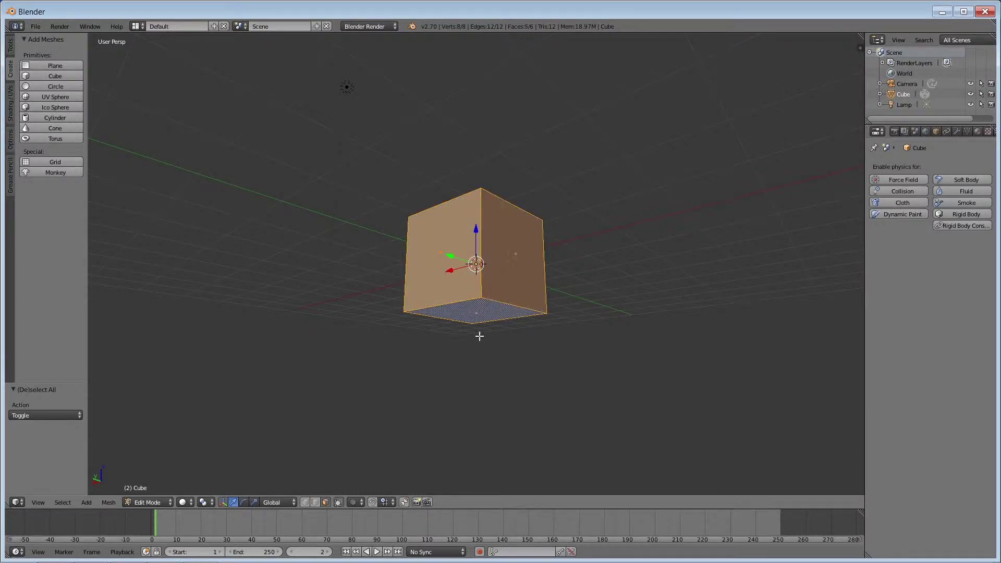
pyautogui.keyDown('shift'); pyautogui.rightClick(415, 274); pyautogui.keyUp('shift')
pyautogui.moveTo(415, 278); pyautogui.dragTo(464, 273, button='middle')
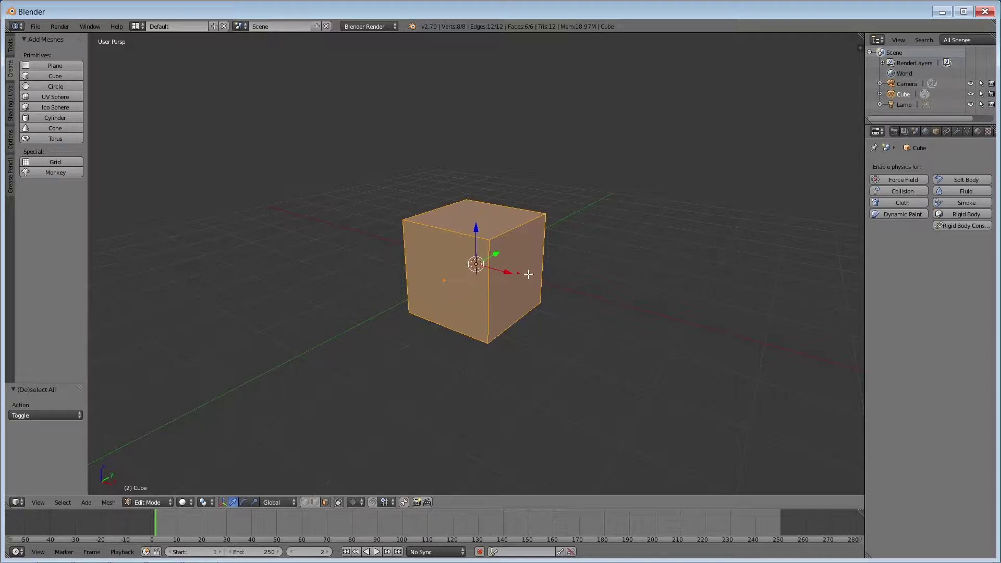
pyautogui.moveTo(529, 306); pyautogui.dragTo(509, 314, button='middle')
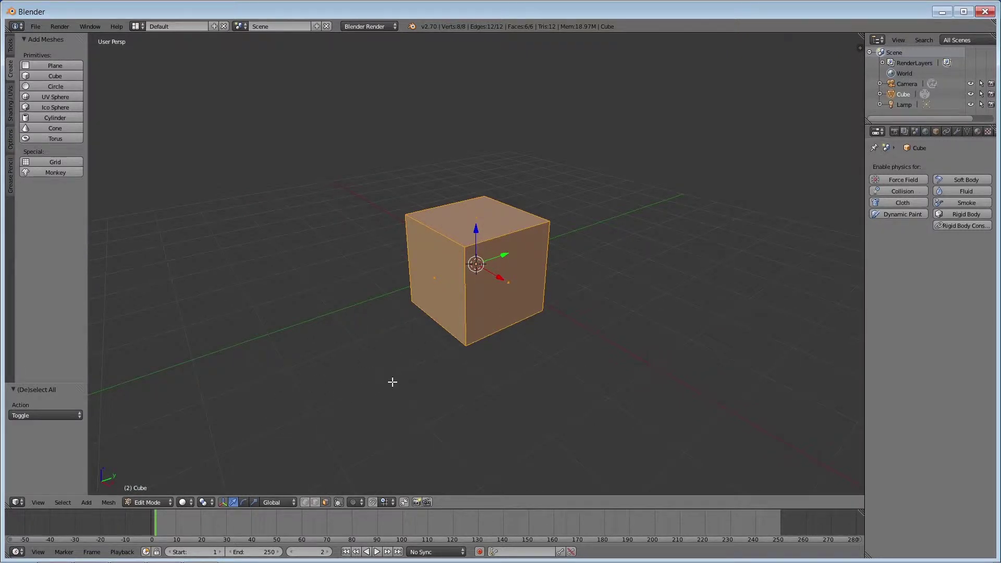
# Step: Deselect all and add a second cube to the mesh, moved back along Y
pyautogui.press('a')
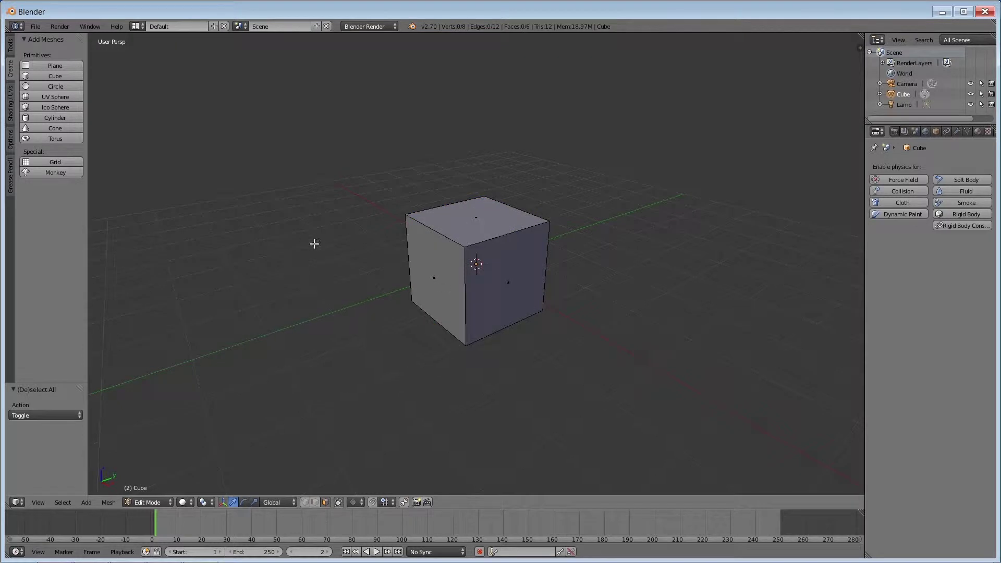
pyautogui.click(56, 76)
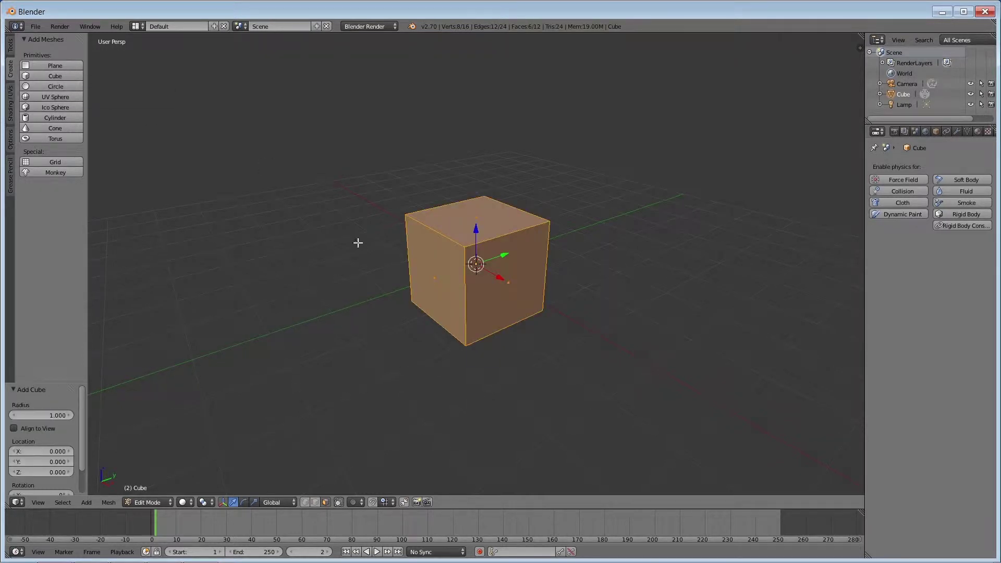
pyautogui.moveTo(505, 256); pyautogui.dragTo(595, 238)
# Step: Add a third cube and move it 2.483 along X
pyautogui.click(55, 76)
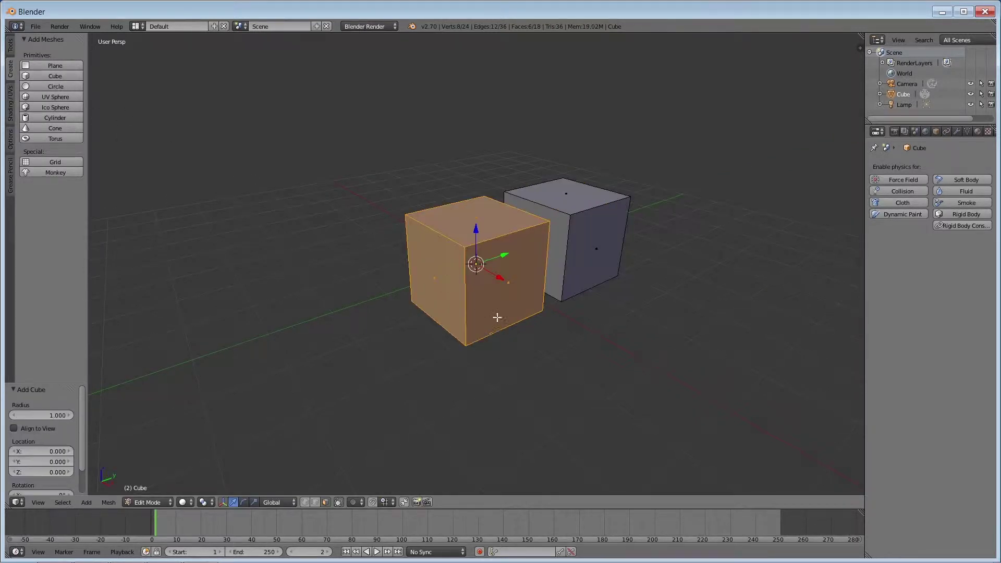
pyautogui.moveTo(492, 270); pyautogui.dragTo(587, 335)
pyautogui.moveTo(391, 329); pyautogui.dragTo(545, 313, button='middle')
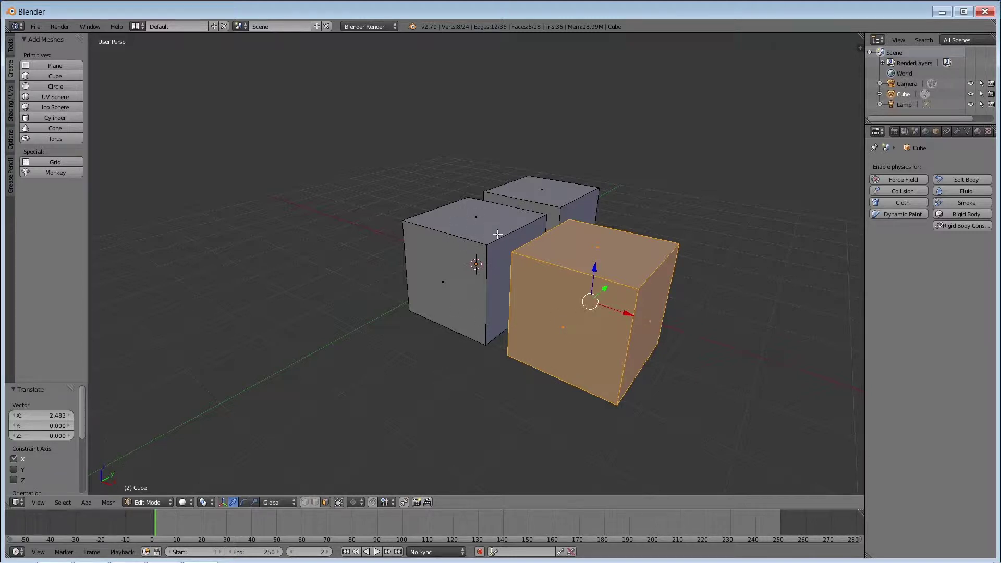
# Step: Pick some left-cube faces, deselect, then Select Linked (L) the whole left cube
pyautogui.rightClick(480, 230)
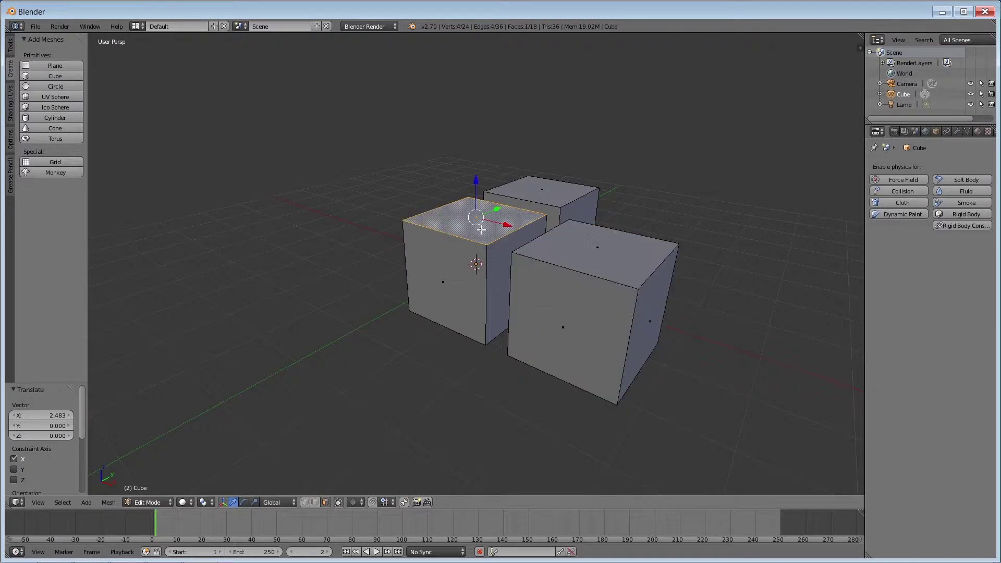
pyautogui.keyDown('shift'); pyautogui.rightClick(491, 259); pyautogui.keyUp('shift')
pyautogui.keyDown('shift'); pyautogui.rightClick(471, 301); pyautogui.keyUp('shift')
pyautogui.moveTo(471, 302)
pyautogui.mouseDown(button='middle')
pyautogui.moveTo(467, 281)
pyautogui.moveTo(464, 316)
pyautogui.moveTo(461, 307)
pyautogui.mouseUp(button='middle')
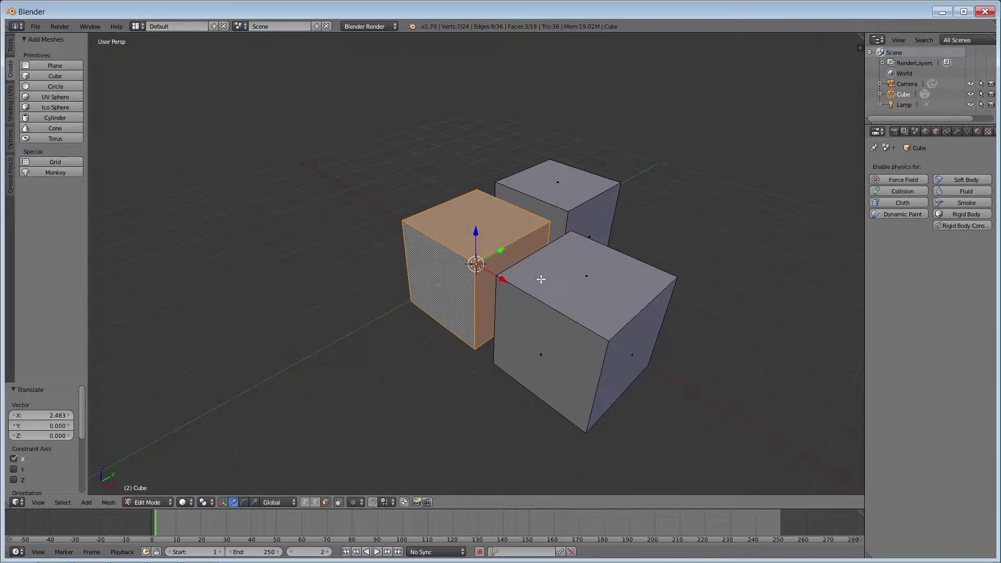
pyautogui.press('a')
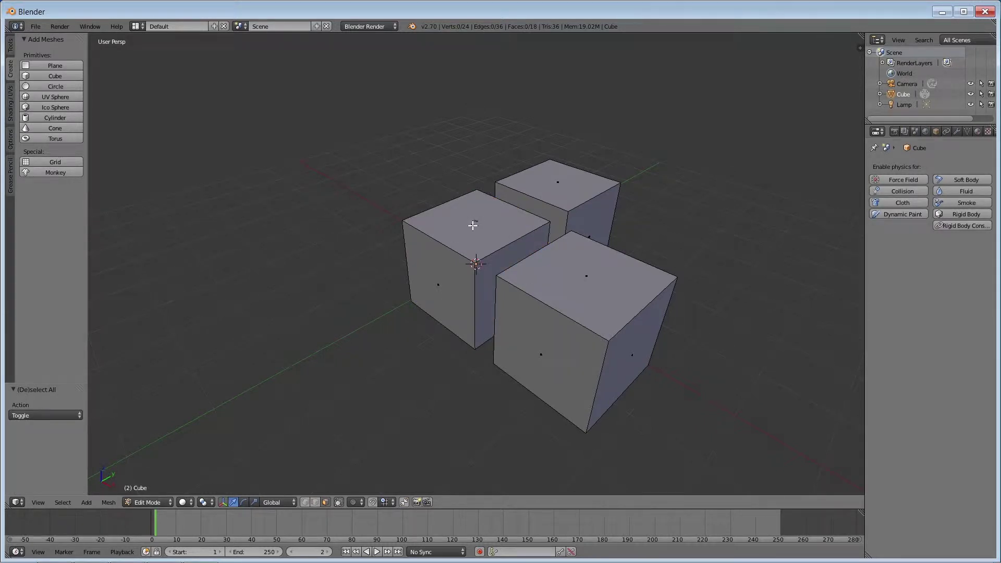
pyautogui.press('l')
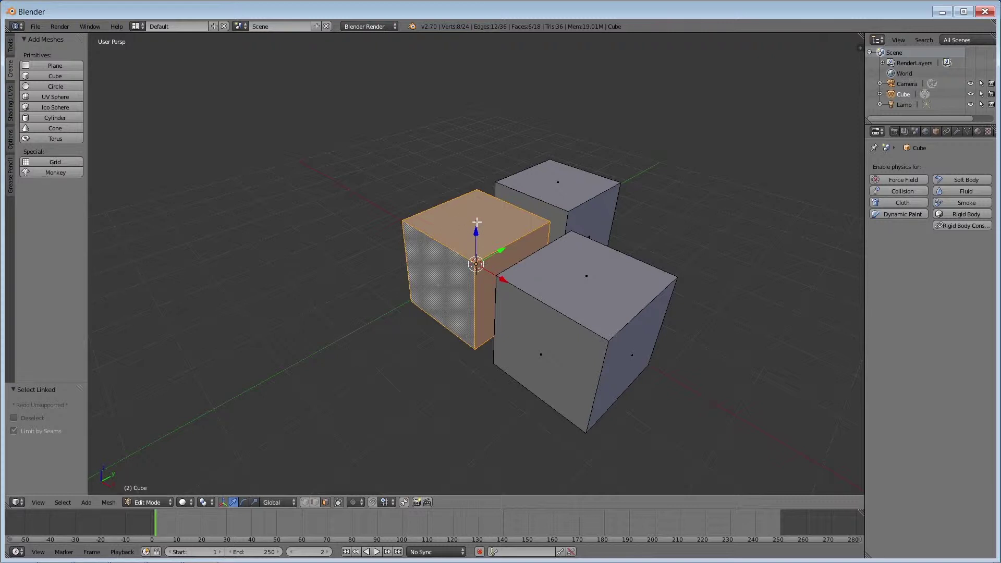
# Step: Select the back cube part with Select Linked and move it -0.98 along Y
pyautogui.press('a')
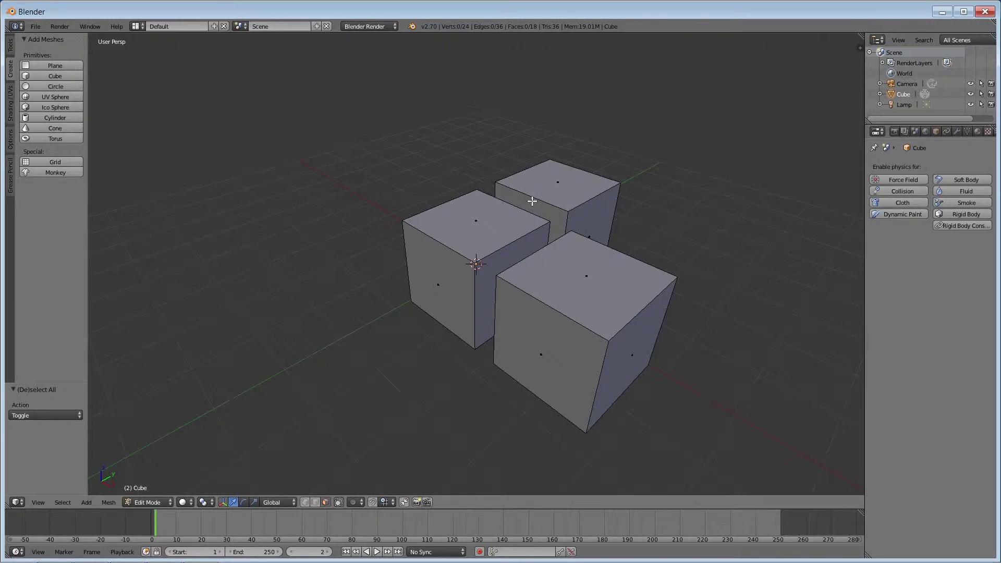
pyautogui.press('l')
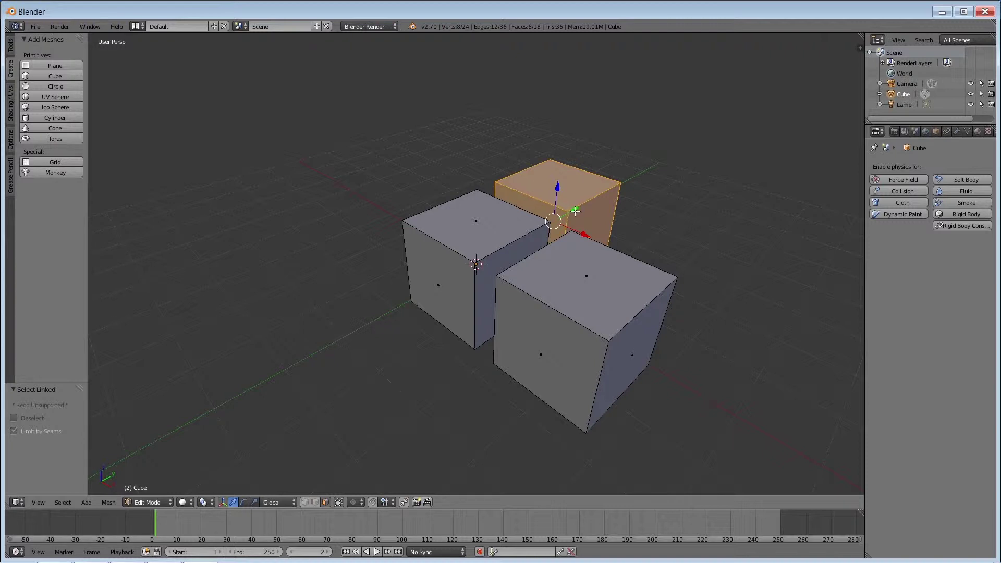
pyautogui.press('g')
pyautogui.press('y')
pyautogui.click(542, 217)
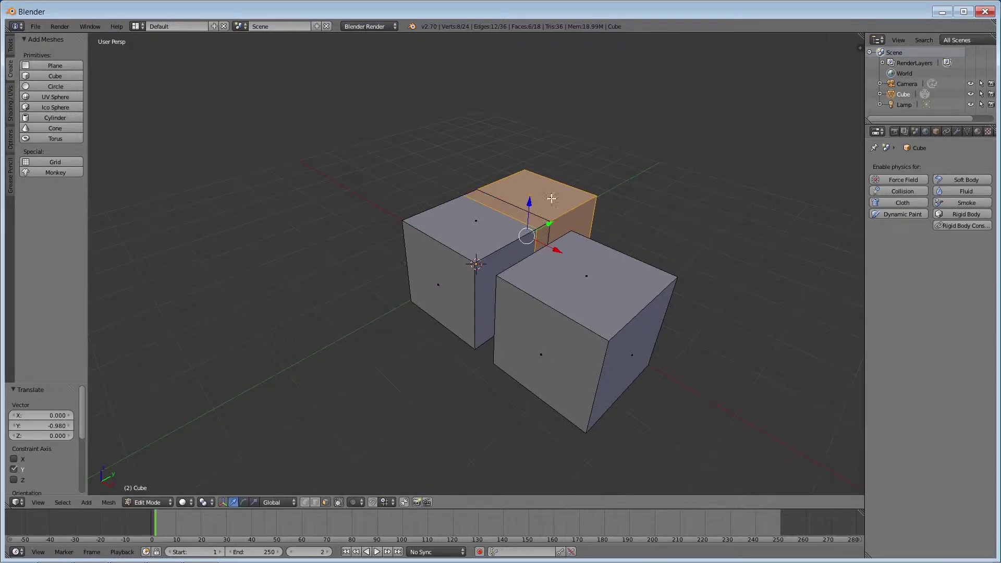
# Step: Select the front-left cube part as a linked piece, then deselect everything
pyautogui.press('a')
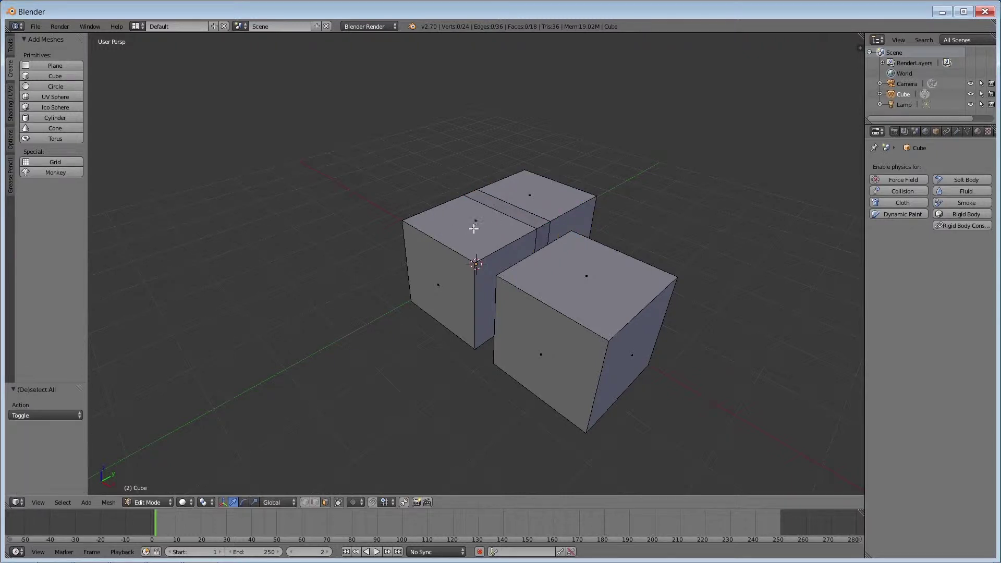
pyautogui.press('l')
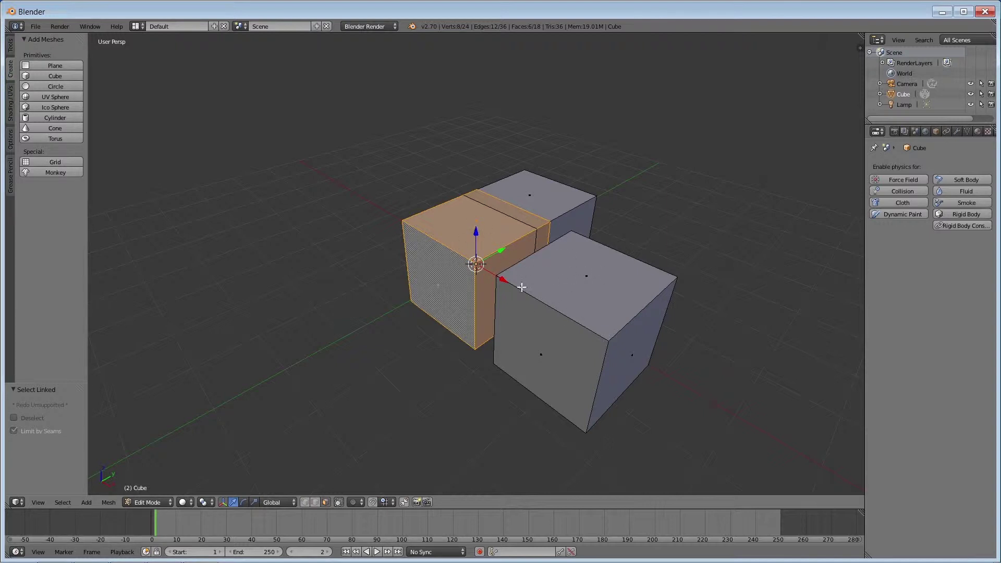
pyautogui.press('a')
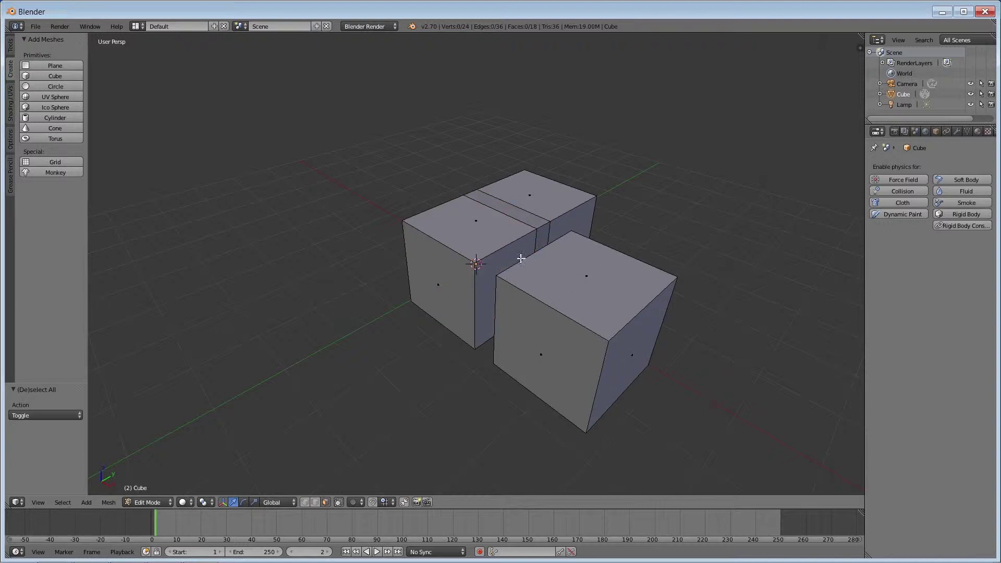
# Step: Select the back cube part and move it 1.163 along Y
pyautogui.moveTo(547, 325)
pyautogui.mouseDown(button='middle')
pyautogui.moveTo(543, 306)
pyautogui.moveTo(532, 332)
pyautogui.mouseUp(button='middle')
pyautogui.press('l')
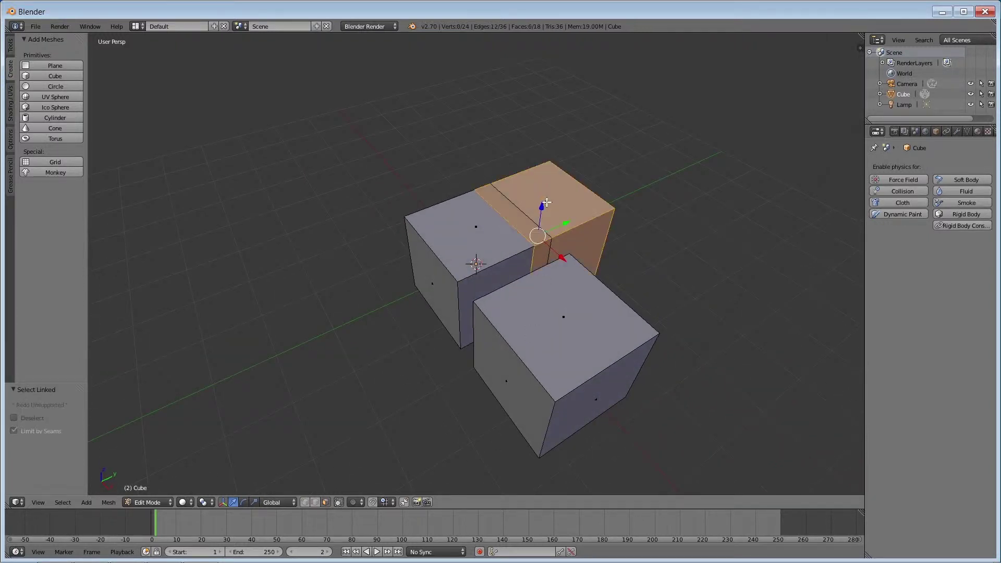
pyautogui.press('g')
pyautogui.press('y')
pyautogui.click(594, 232)
# Step: Select all three cube parts with Select Linked, then deselect them
pyautogui.moveTo(487, 265); pyautogui.dragTo(545, 290, button='middle')
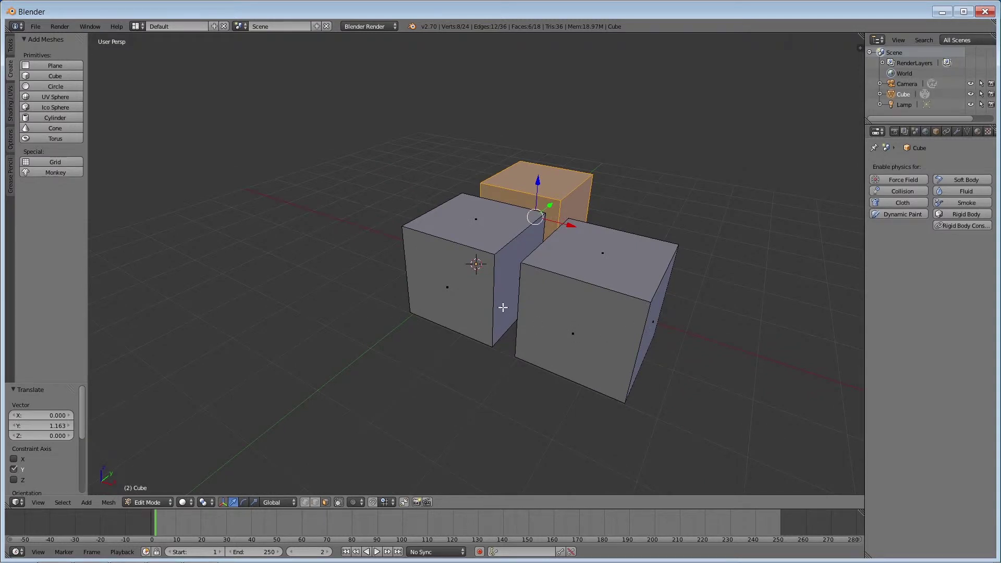
pyautogui.press('a')
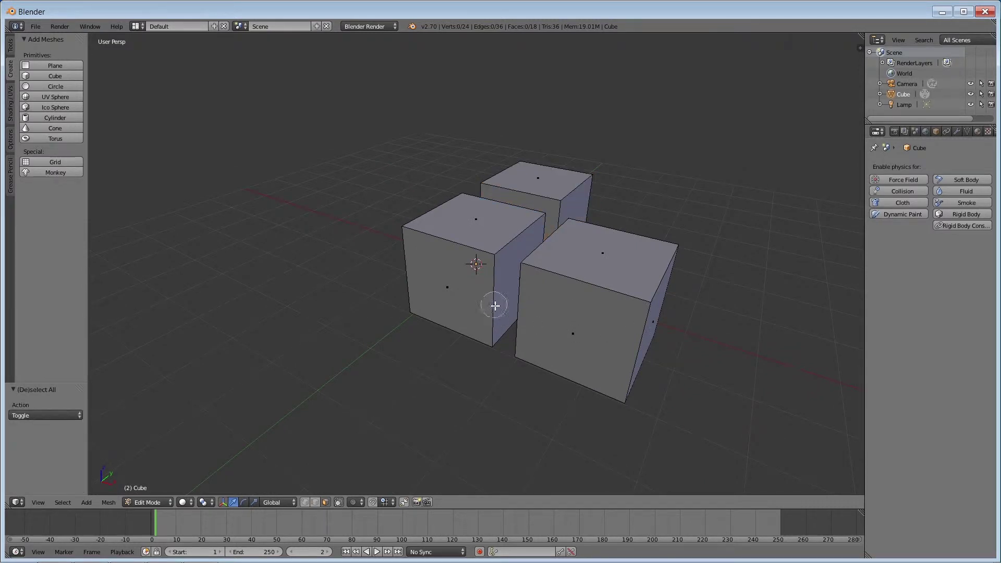
pyautogui.press('l')
pyautogui.press('l')
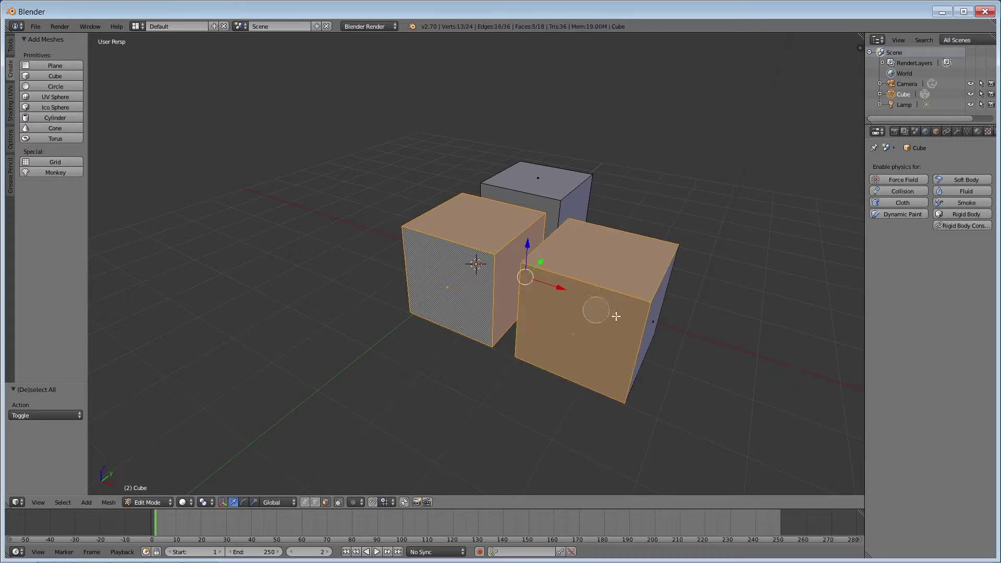
pyautogui.press('l')
pyautogui.press('l')
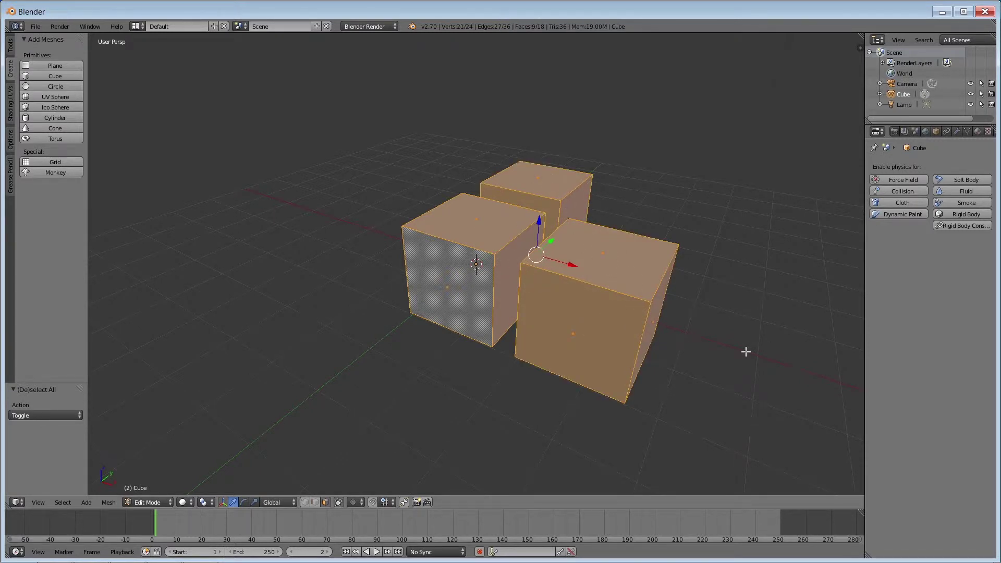
pyautogui.press('a')
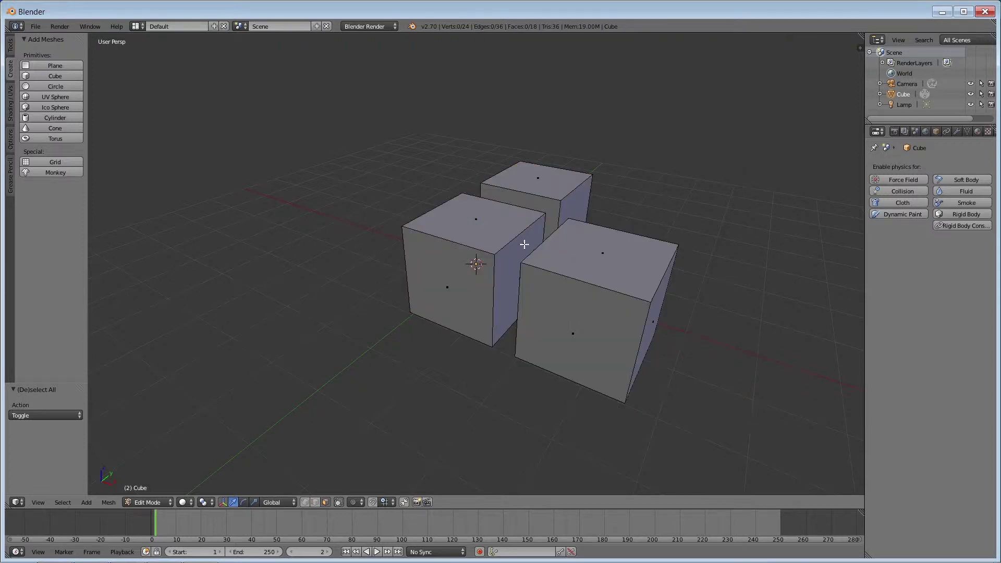
# Step: Box-select all three cubes, cancel a trial move along X, and deselect everything
pyautogui.press('b')
pyautogui.moveTo(376, 106); pyautogui.dragTo(719, 431)
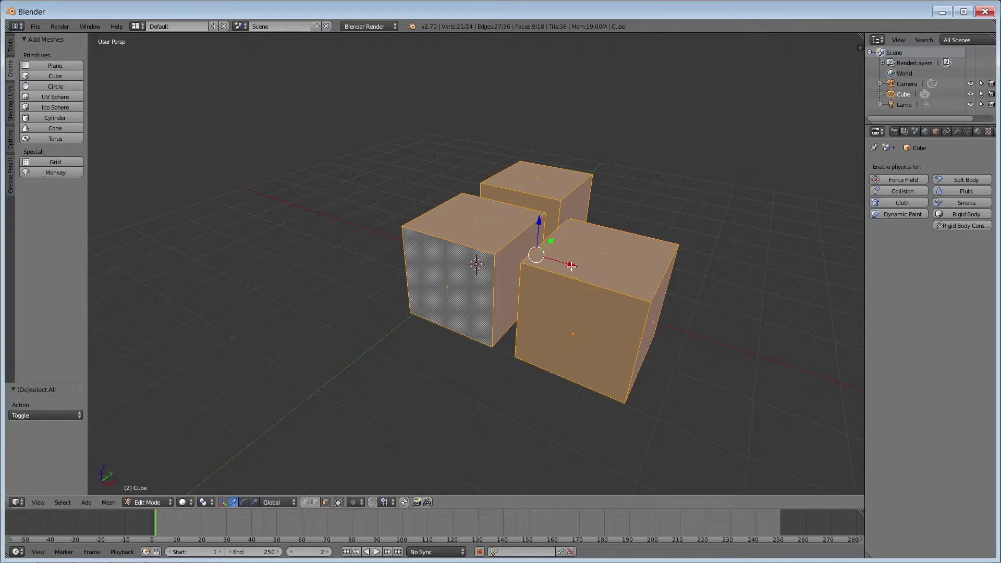
pyautogui.moveTo(572, 266); pyautogui.dragTo(837, 348)
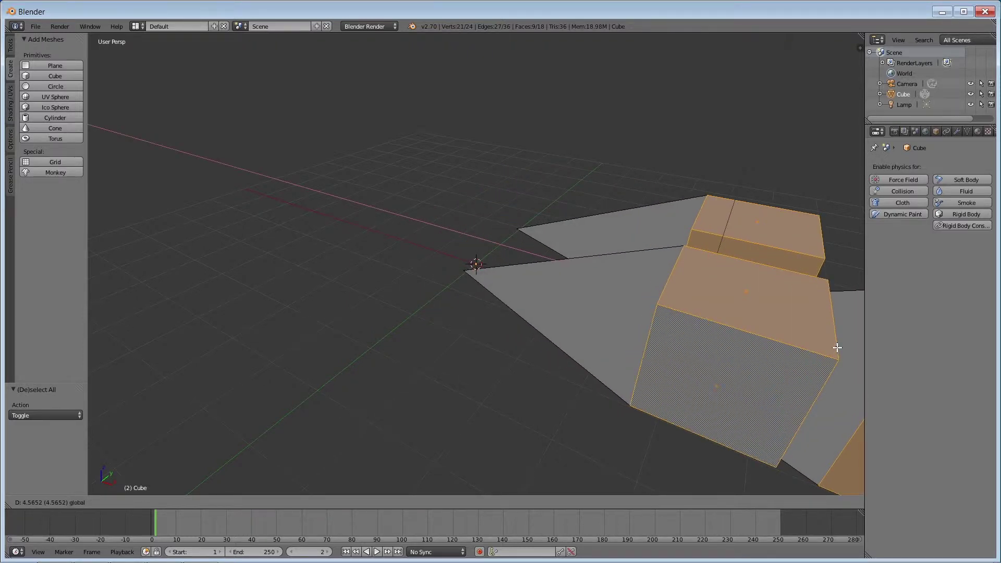
pyautogui.rightClick(837, 348)
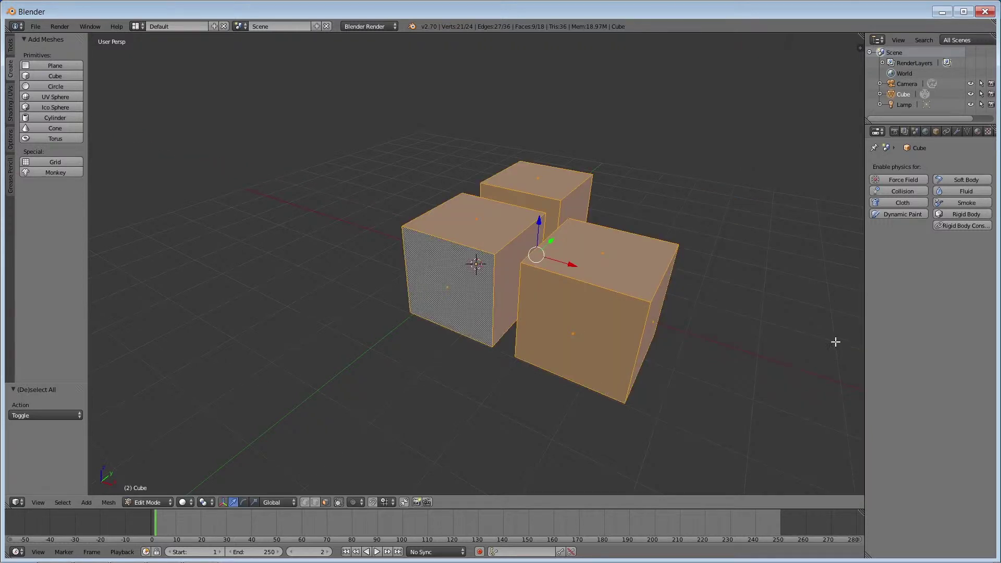
pyautogui.moveTo(624, 400)
pyautogui.mouseDown(button='middle')
pyautogui.moveTo(608, 284)
pyautogui.moveTo(505, 224)
pyautogui.moveTo(451, 259)
pyautogui.moveTo(549, 351)
pyautogui.moveTo(631, 407)
pyautogui.mouseUp(button='middle')
pyautogui.press('a')
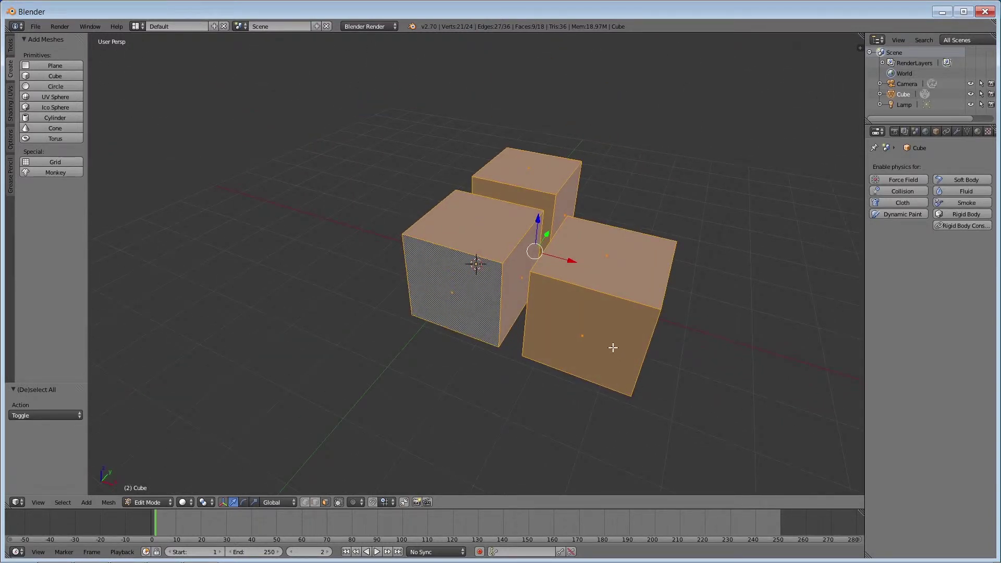
pyautogui.press('a')
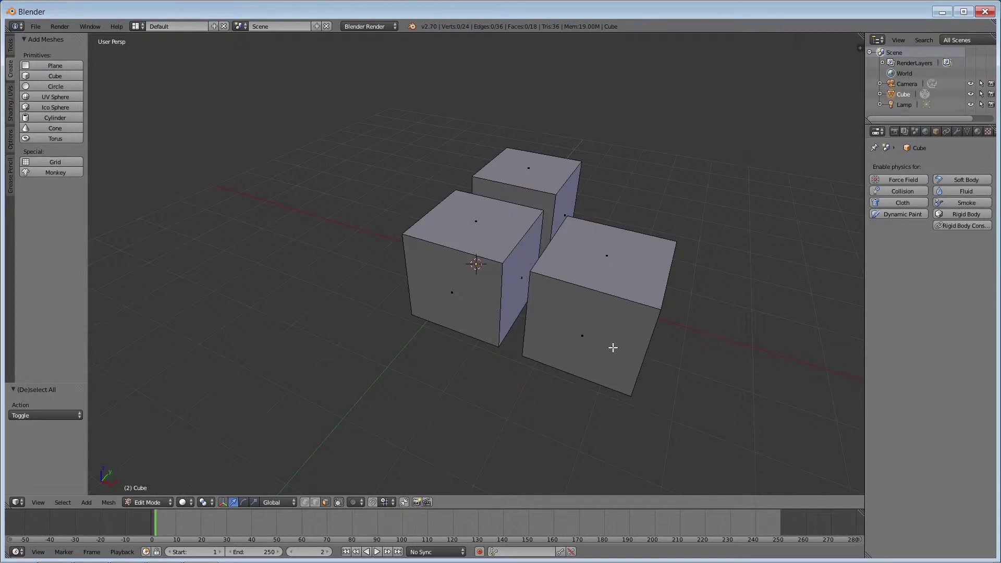
# Step: Turn on X-ray, box-select all three cubes, cancel a trial X move, and deselect
pyautogui.click(339, 503)
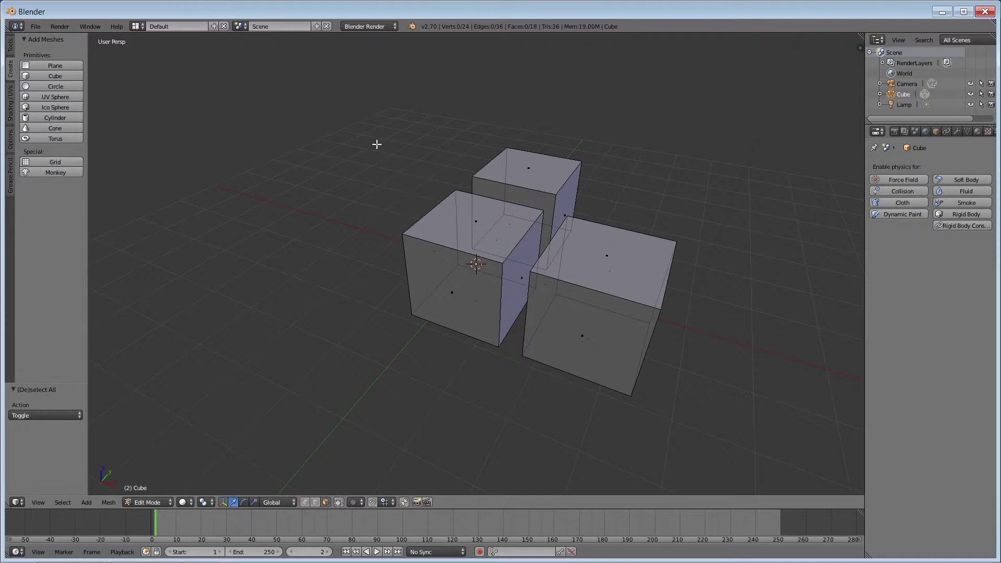
pyautogui.press('b')
pyautogui.moveTo(363, 113); pyautogui.dragTo(718, 432)
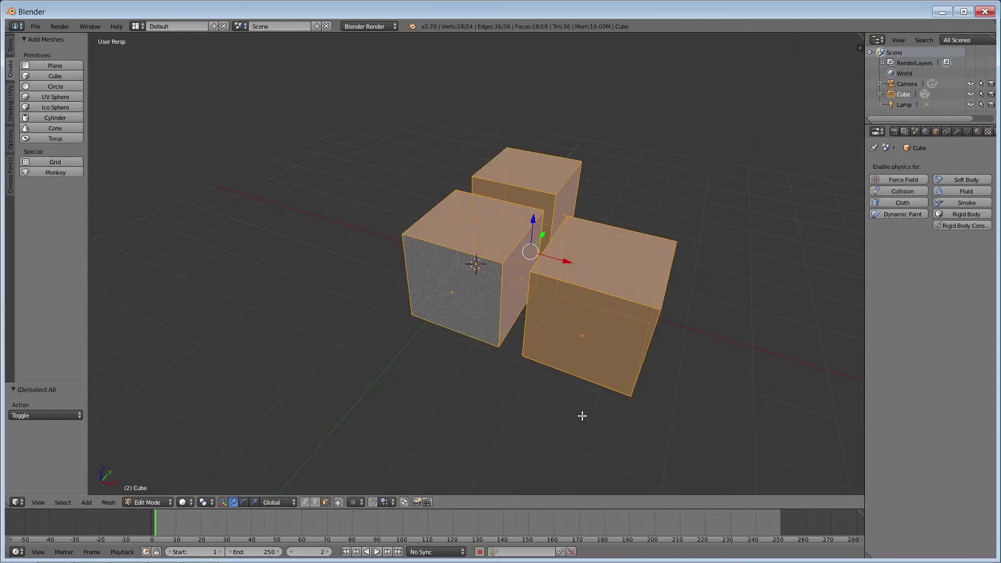
pyautogui.moveTo(566, 262); pyautogui.dragTo(828, 319)
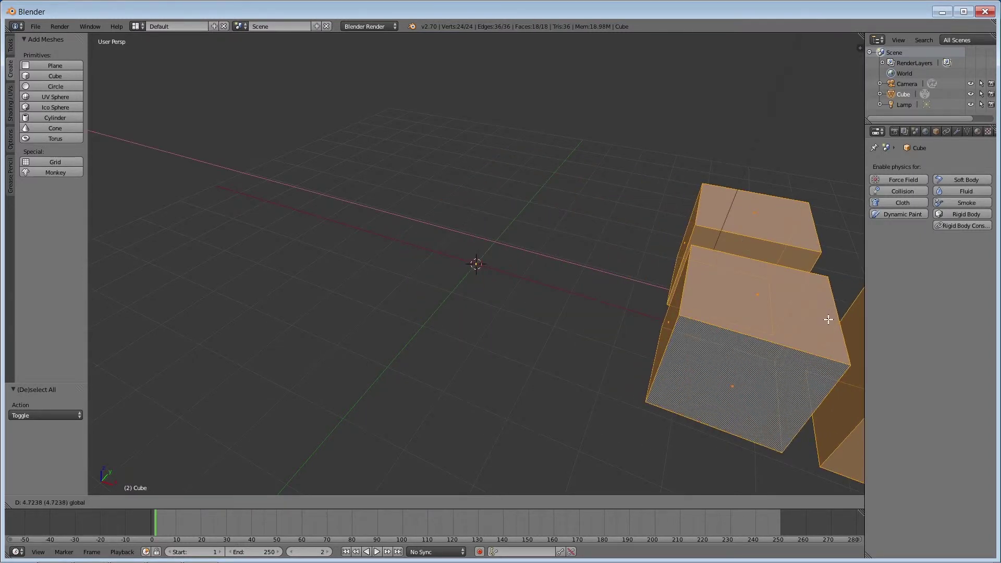
pyautogui.rightClick(828, 319)
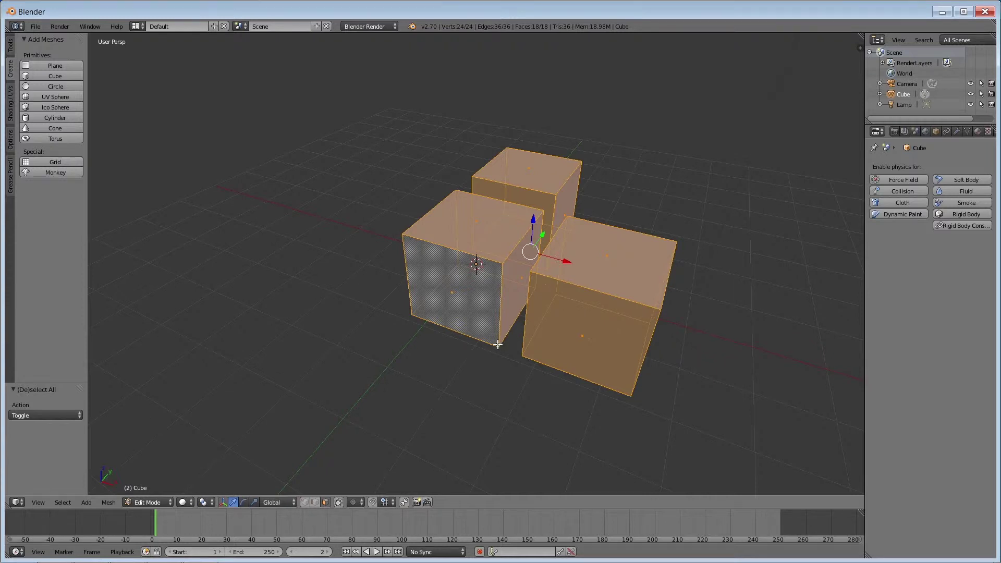
pyautogui.press('a')
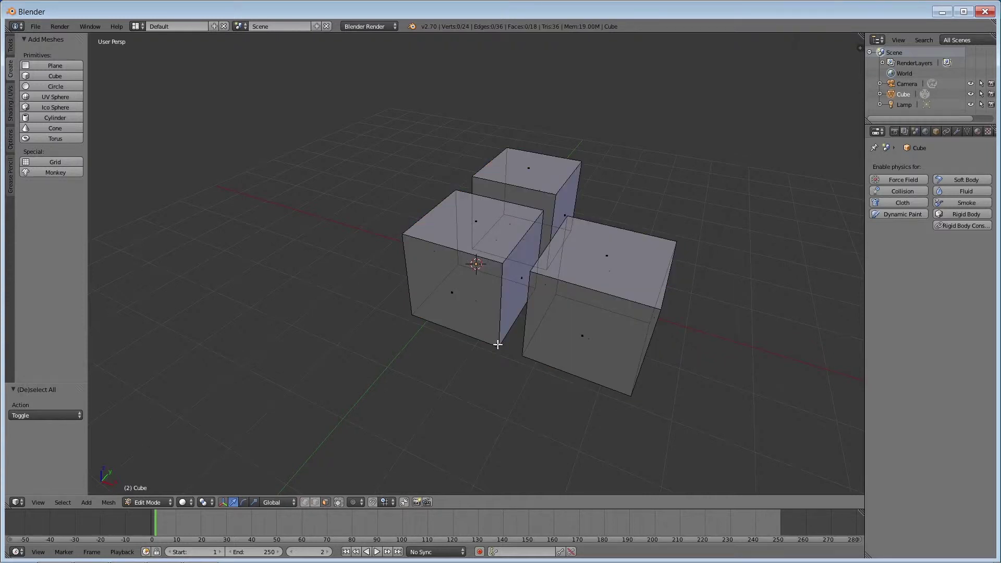
# Step: Select the front cube's hidden bottom face, then turn X-ray off
pyautogui.rightClick(475, 301)
pyautogui.moveTo(553, 445)
pyautogui.mouseDown(button='middle')
pyautogui.moveTo(545, 351)
pyautogui.moveTo(543, 458)
pyautogui.mouseUp(button='middle')
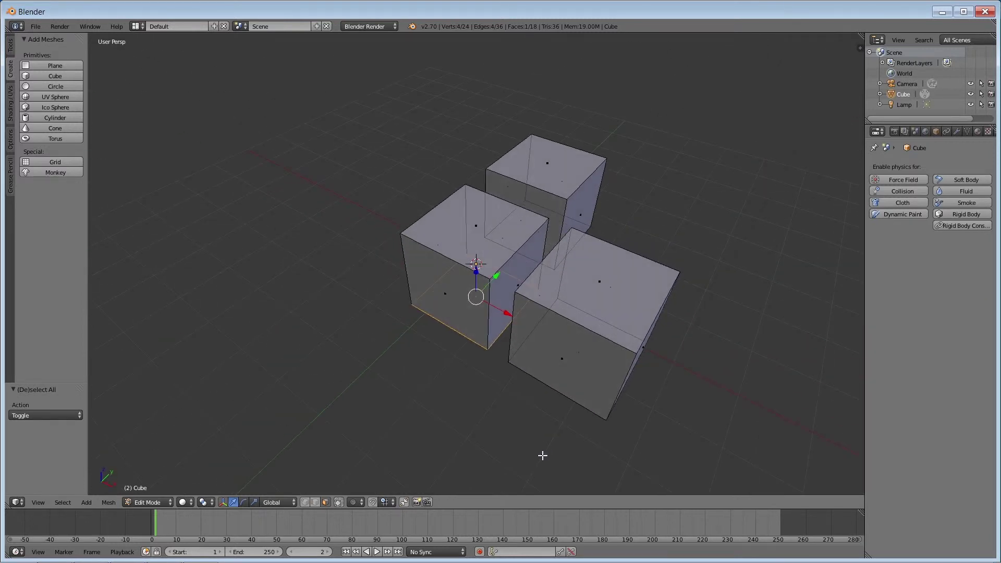
pyautogui.click(339, 502)
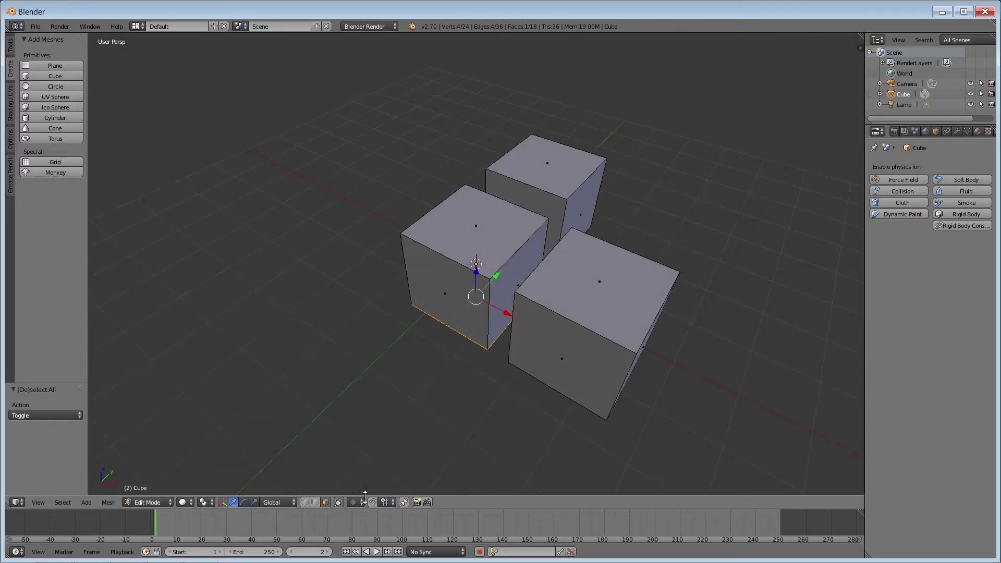
# Step: Try selecting several left-cube faces, deselect, and bring up the viewport shading options
pyautogui.rightClick(465, 315)
pyautogui.rightClick(499, 311)
pyautogui.rightClick(480, 261)
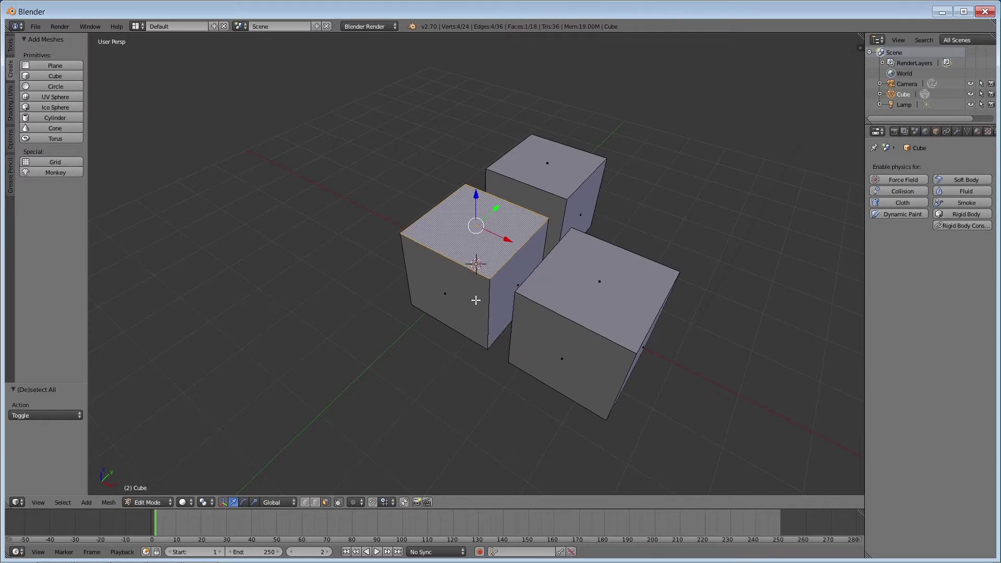
pyautogui.rightClick(476, 301)
pyautogui.rightClick(508, 304)
pyautogui.press('a')
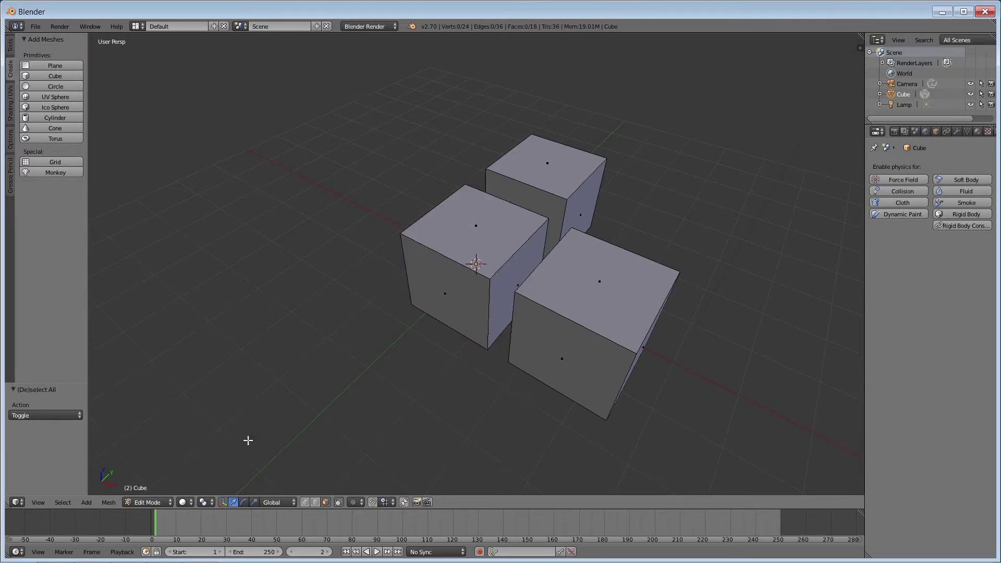
pyautogui.click(184, 502)
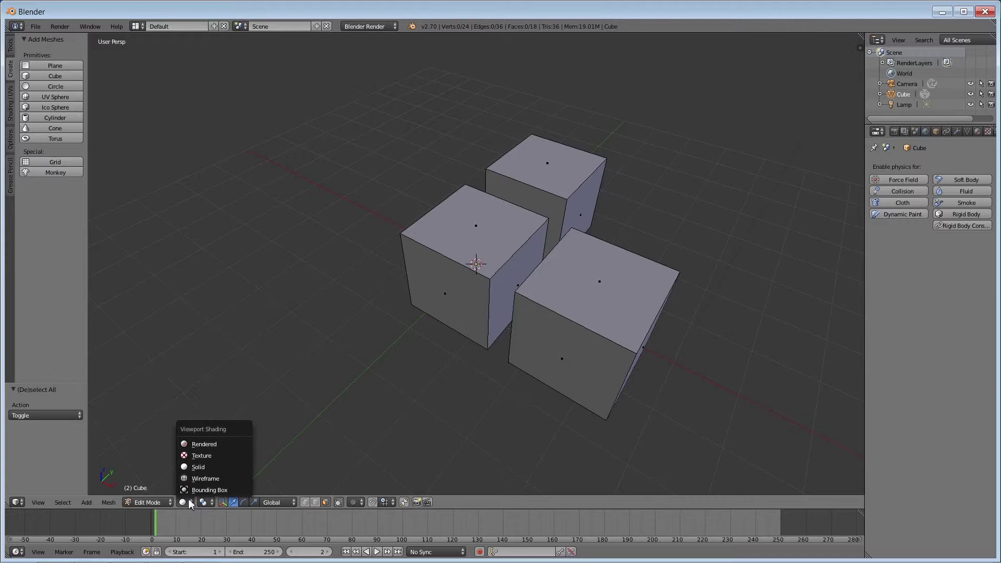
# Step: Switch to Wireframe shading and select faces on the left and upper cubes
pyautogui.click(208, 478)
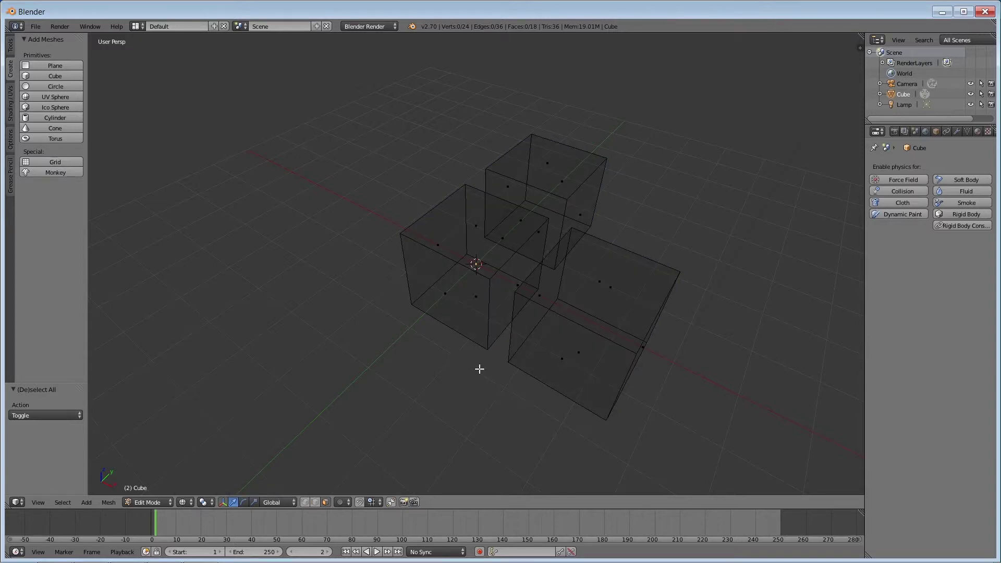
pyautogui.moveTo(518, 387)
pyautogui.mouseDown(button='middle')
pyautogui.moveTo(590, 397)
pyautogui.moveTo(492, 366)
pyautogui.moveTo(530, 398)
pyautogui.mouseUp(button='middle')
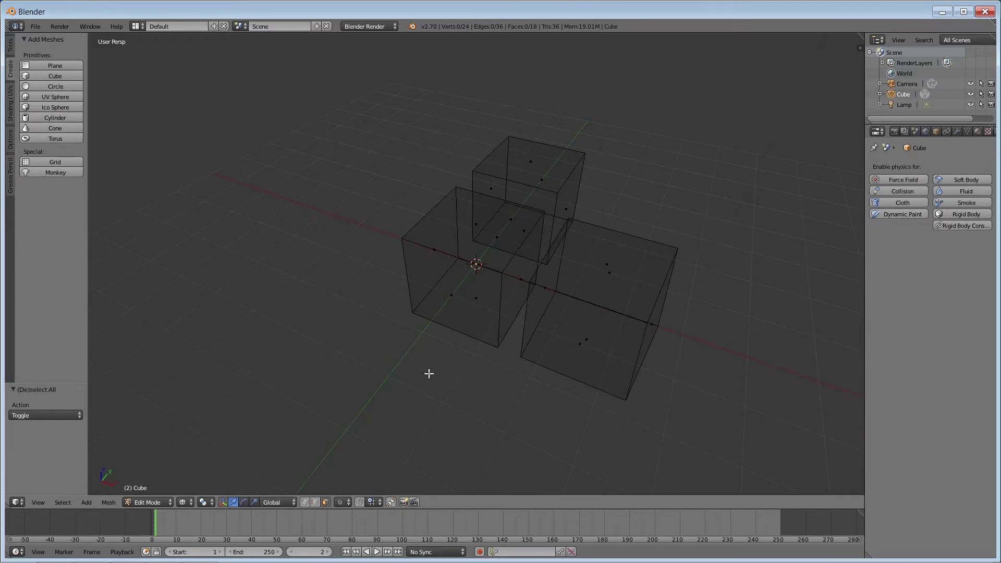
pyautogui.rightClick(476, 302)
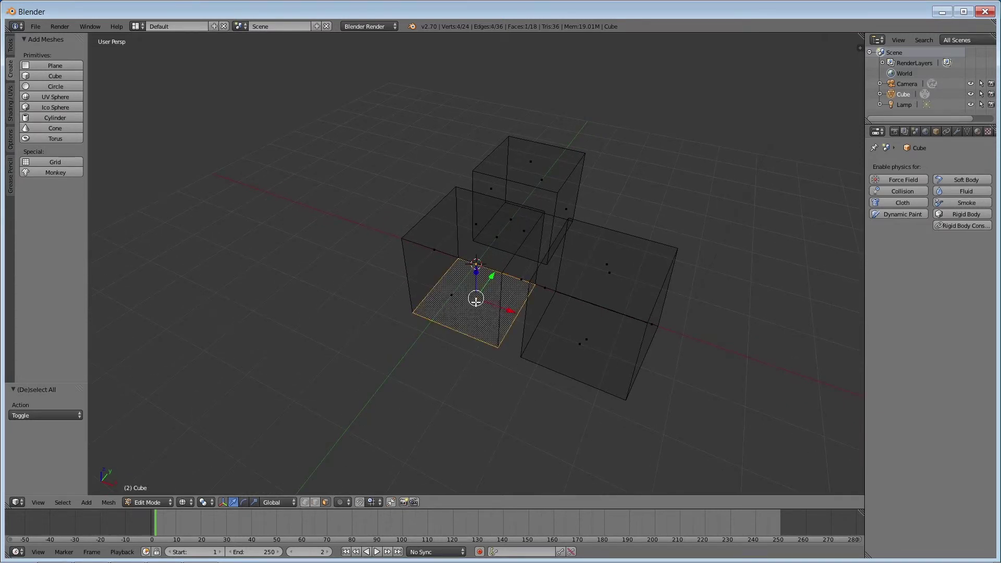
pyautogui.keyDown('shift'); pyautogui.rightClick(435, 247); pyautogui.keyUp('shift')
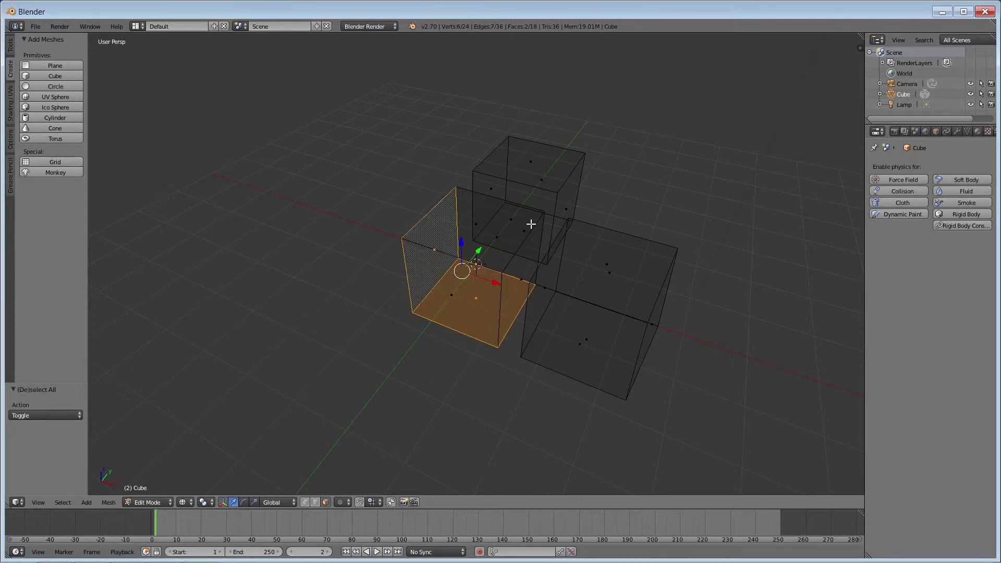
pyautogui.keyDown('shift'); pyautogui.rightClick(514, 223); pyautogui.keyUp('shift')
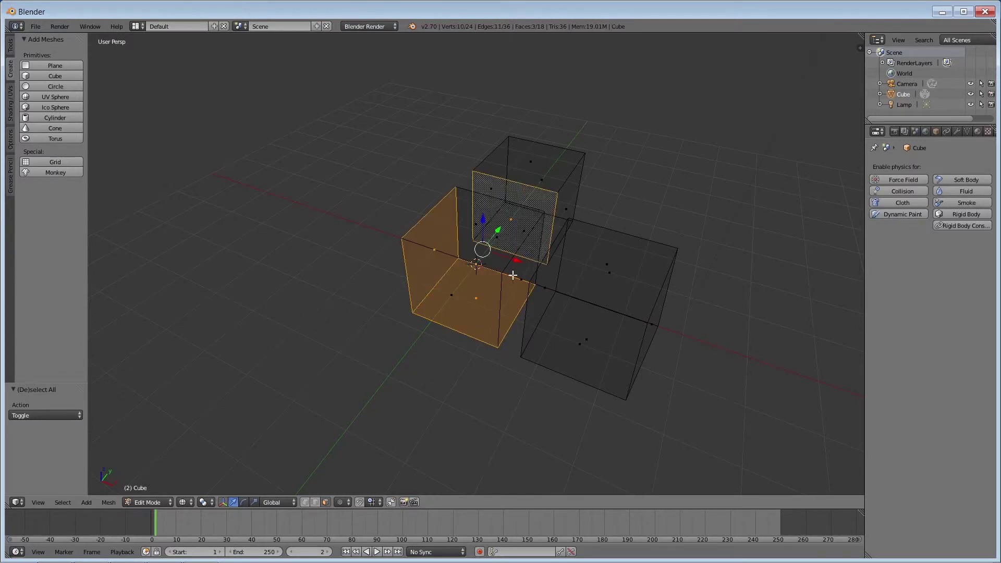
pyautogui.moveTo(593, 279); pyautogui.dragTo(558, 265, button='middle')
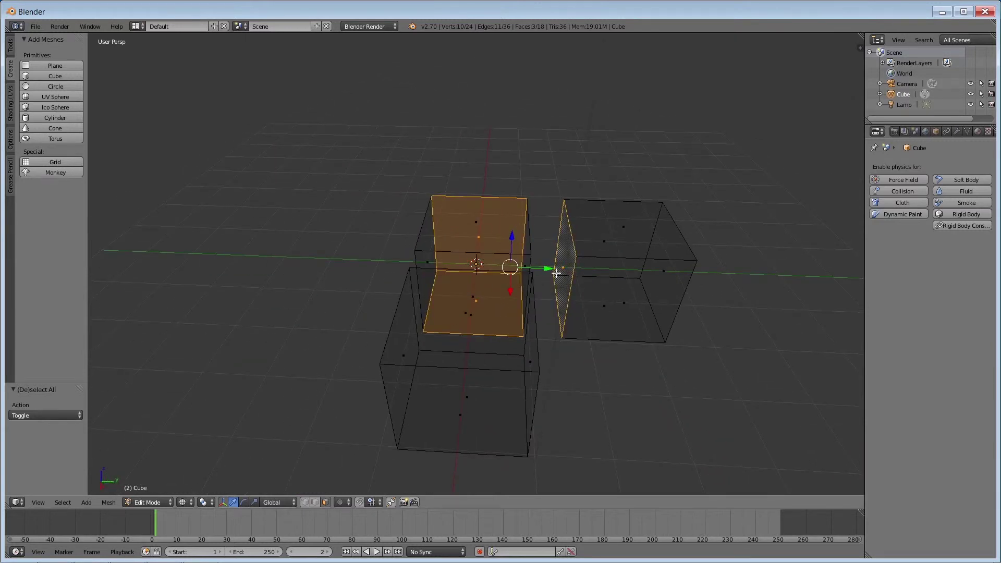
pyautogui.moveTo(451, 245); pyautogui.dragTo(517, 261, button='middle')
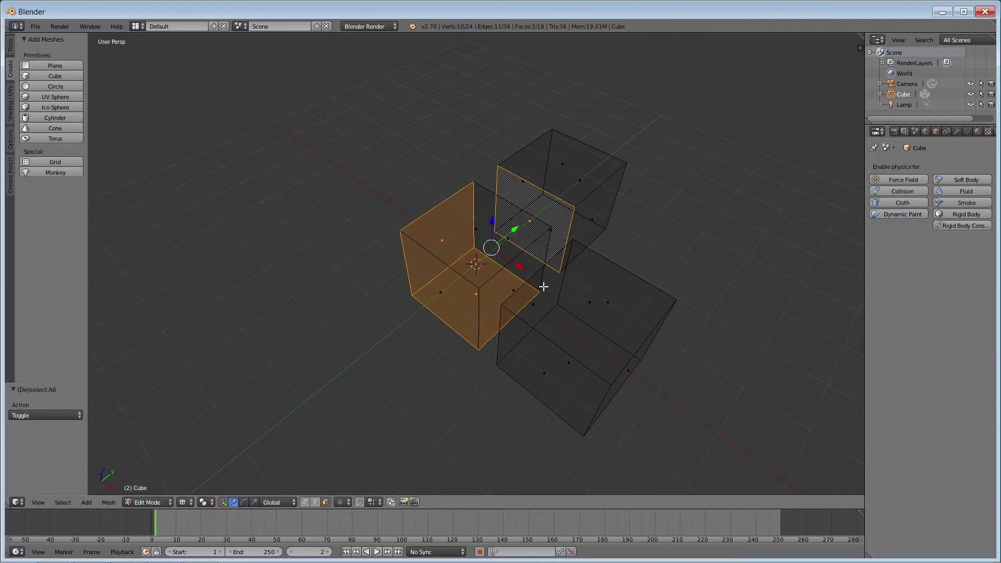
pyautogui.moveTo(542, 285); pyautogui.dragTo(537, 296, button='middle')
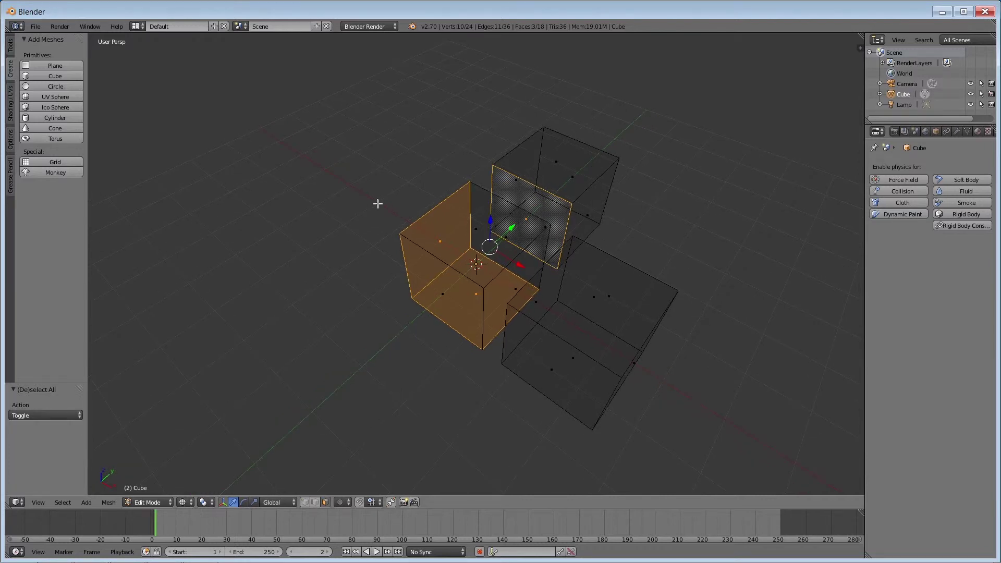
# Step: Deselect everything, then box-select the whole mesh with a rectangle
pyautogui.press('a')
pyautogui.moveTo(384, 112); pyautogui.dragTo(735, 464)
pyautogui.moveTo(644, 421); pyautogui.dragTo(660, 376, button='middle')
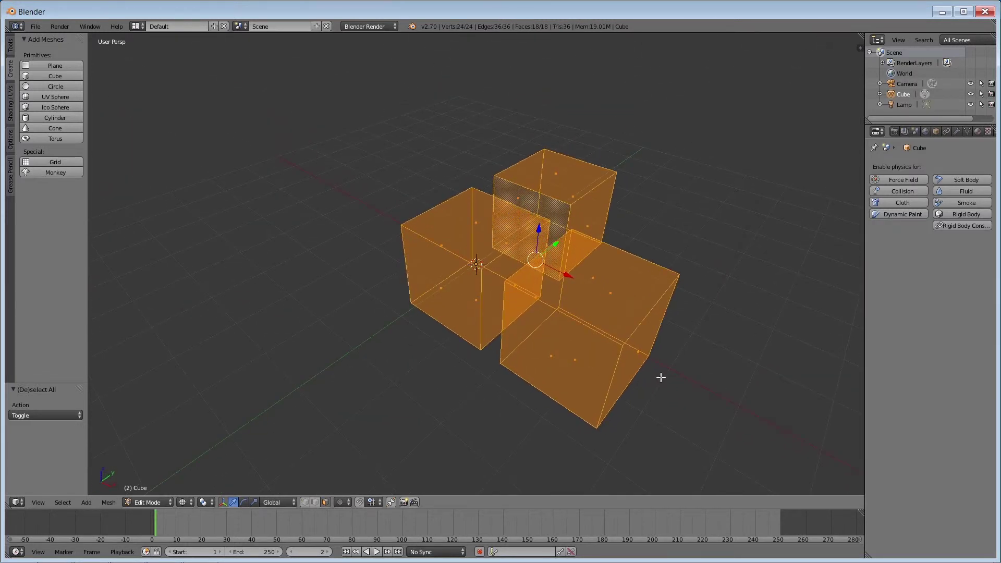
pyautogui.press('b')
pyautogui.moveTo(363, 100); pyautogui.dragTo(829, 511)
pyautogui.press('a')
pyautogui.press('c')
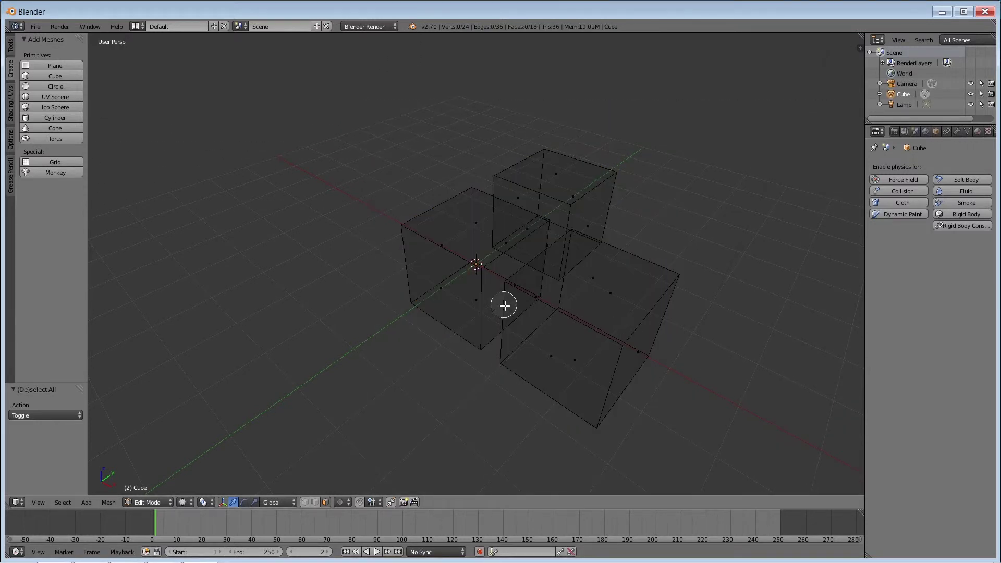
pyautogui.click(475, 302)
pyautogui.moveTo(459, 301)
pyautogui.mouseDown()
pyautogui.moveTo(432, 269)
pyautogui.moveTo(444, 242)
pyautogui.moveTo(494, 220)
pyautogui.moveTo(508, 261)
pyautogui.moveTo(620, 354)
pyautogui.moveTo(618, 293)
pyautogui.moveTo(574, 326)
pyautogui.moveTo(556, 355)
pyautogui.moveTo(603, 368)
pyautogui.moveTo(594, 358)
pyautogui.moveTo(589, 232)
pyautogui.moveTo(516, 239)
pyautogui.moveTo(549, 169)
pyautogui.moveTo(542, 216)
pyautogui.mouseUp()
pyautogui.press('Escape')
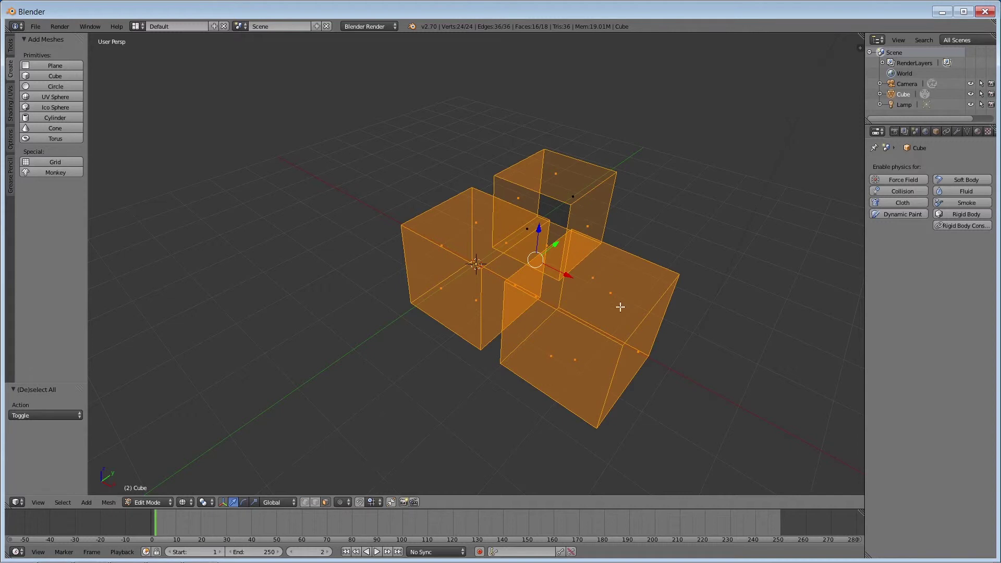
pyautogui.press('a')
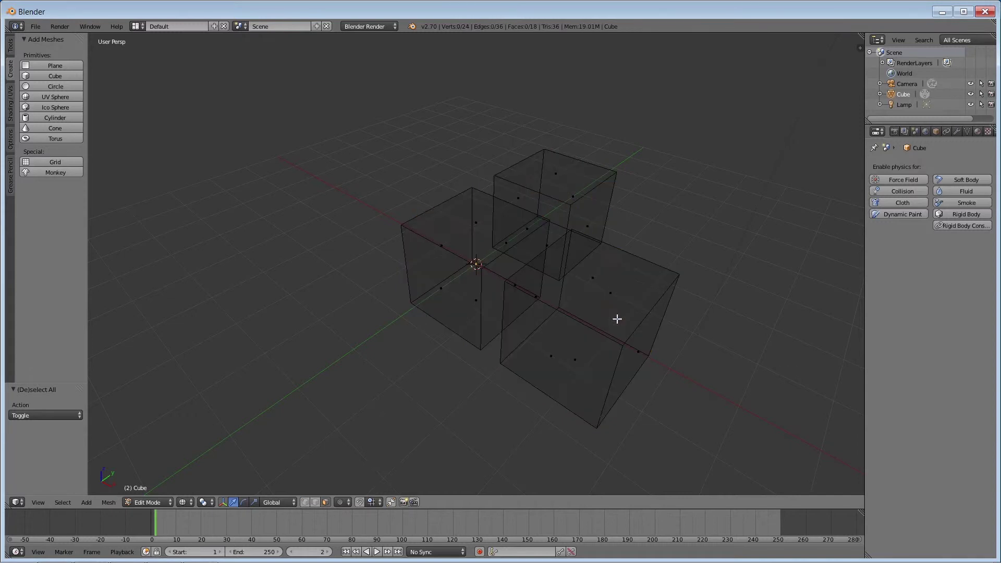
pyautogui.click(185, 502)
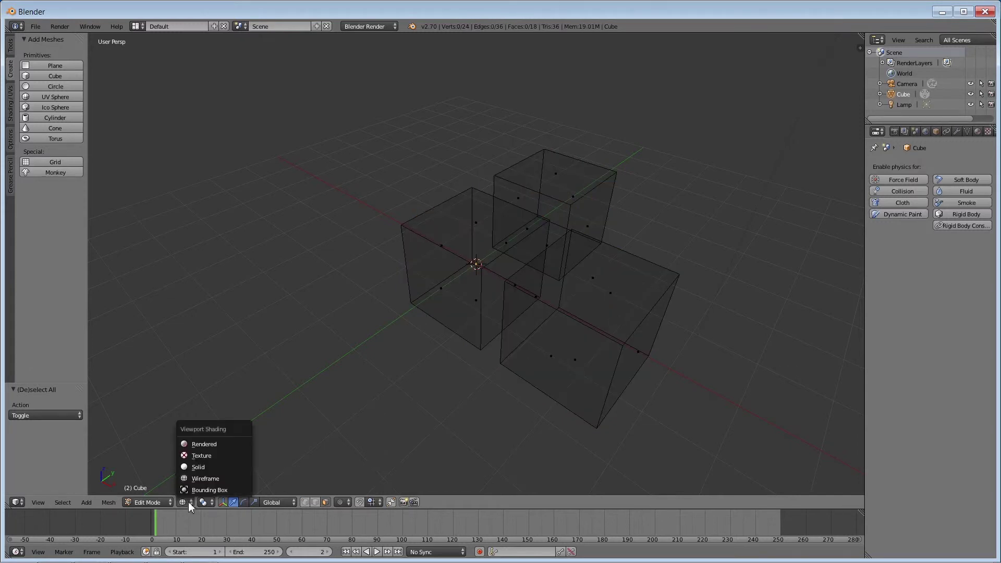
pyautogui.click(201, 468)
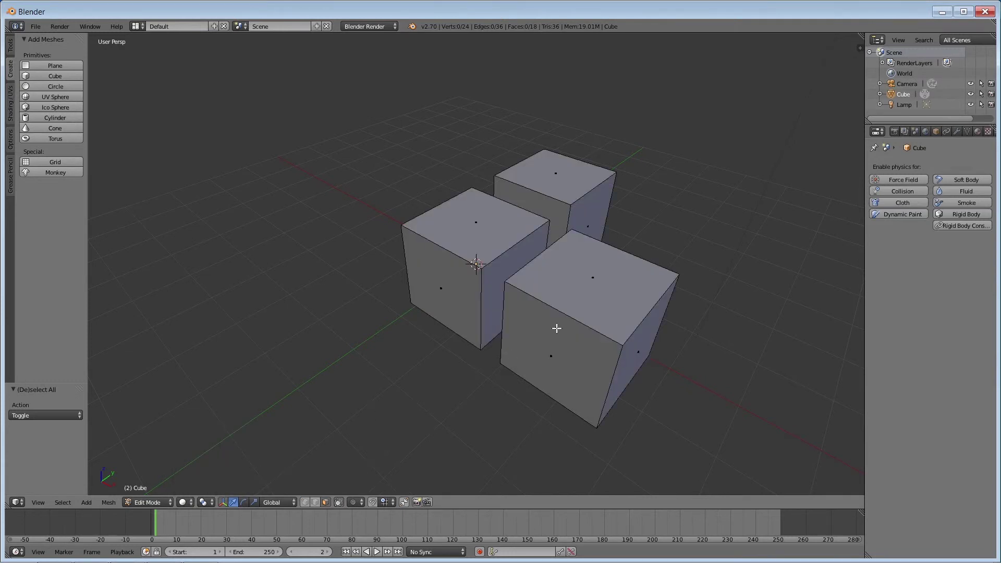
pyautogui.press('z')
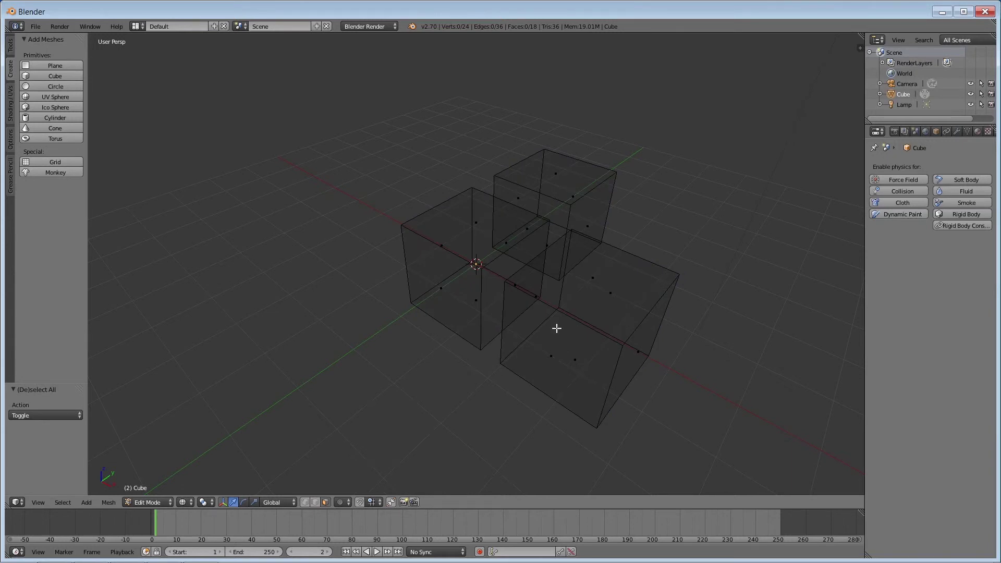
pyautogui.press('z')
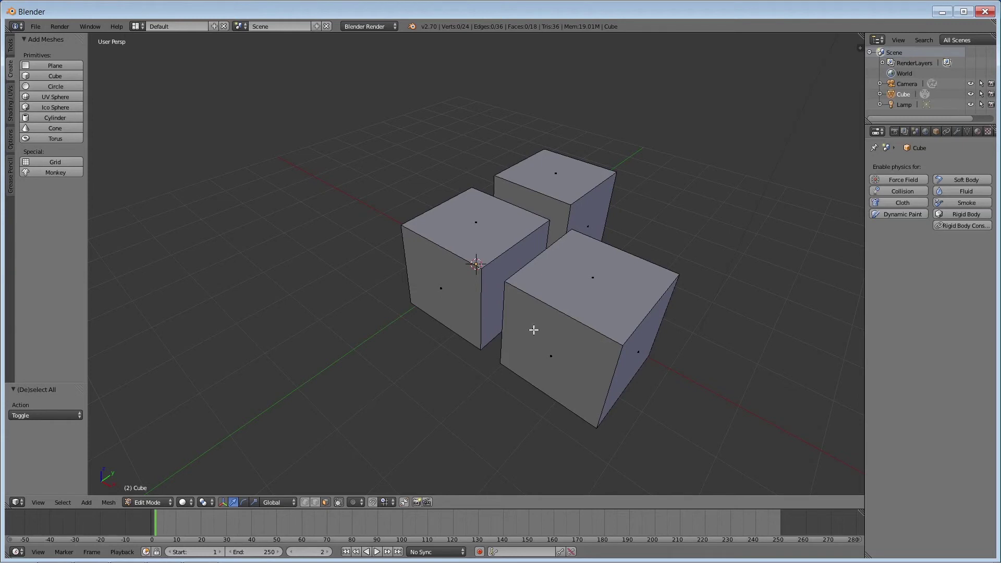
# Step: Select the left cube's bottom face in wireframe, then return to solid shading
pyautogui.press('z')
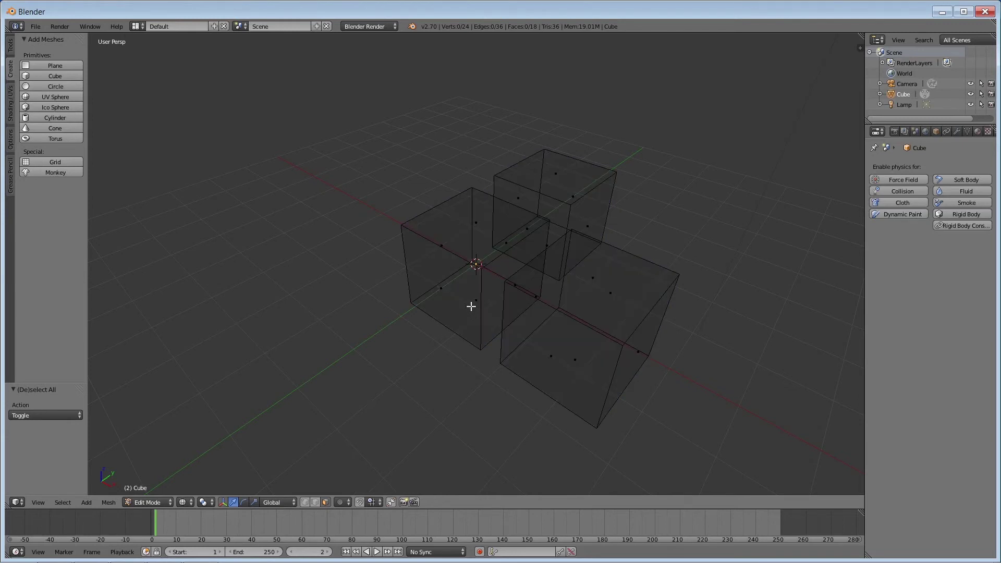
pyautogui.rightClick(475, 303)
pyautogui.press('z')
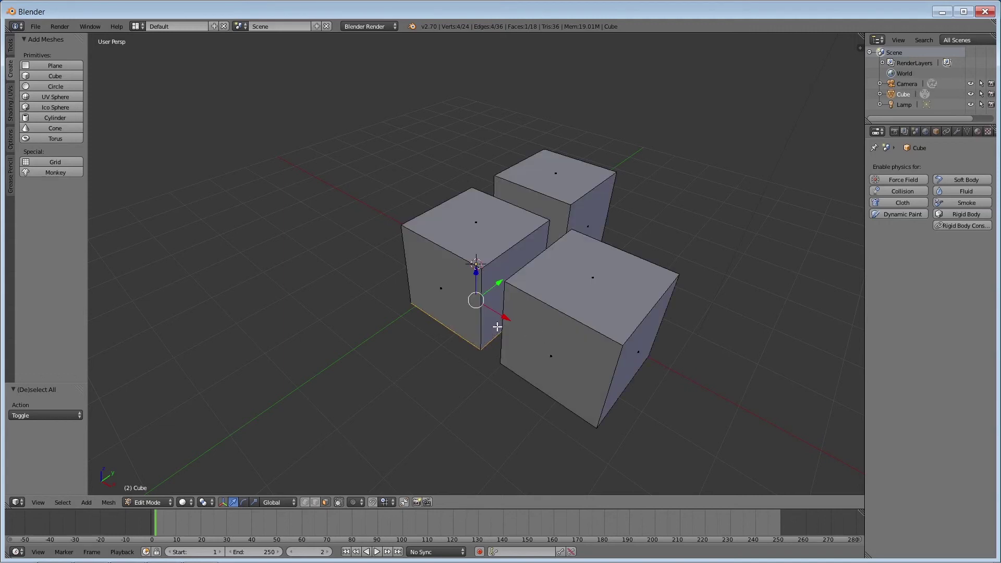
# Step: Move the bottom face along X, inspect the result, then undo the move
pyautogui.press('g')
pyautogui.press('x')
pyautogui.click(426, 288)
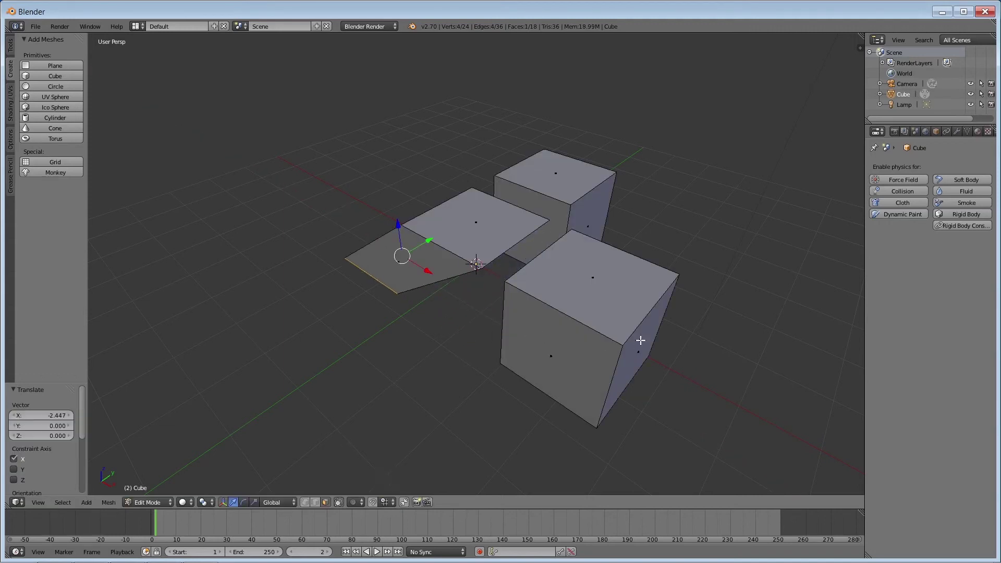
pyautogui.moveTo(487, 344); pyautogui.dragTo(525, 374, button='middle')
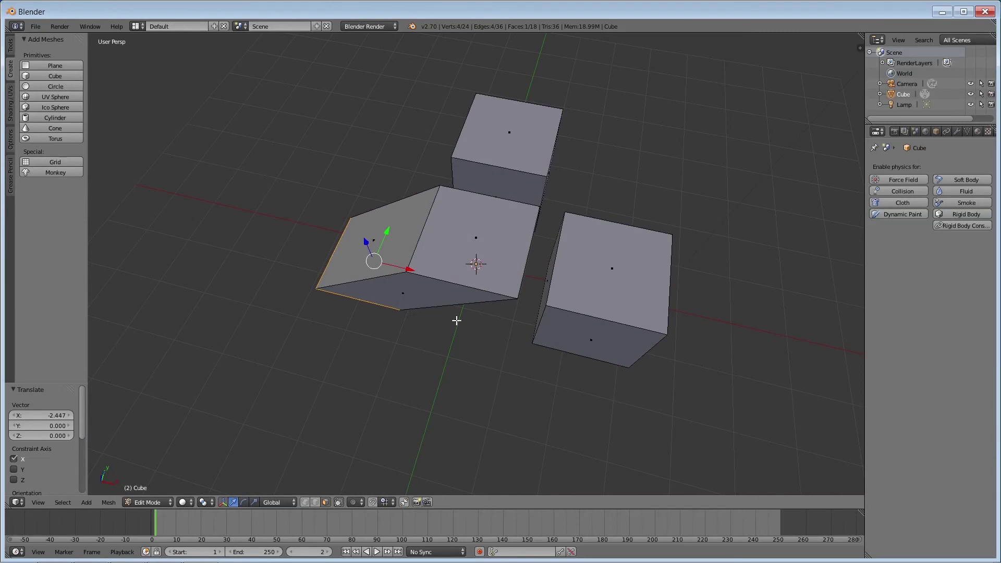
pyautogui.hotkey('ctrl', 'z')
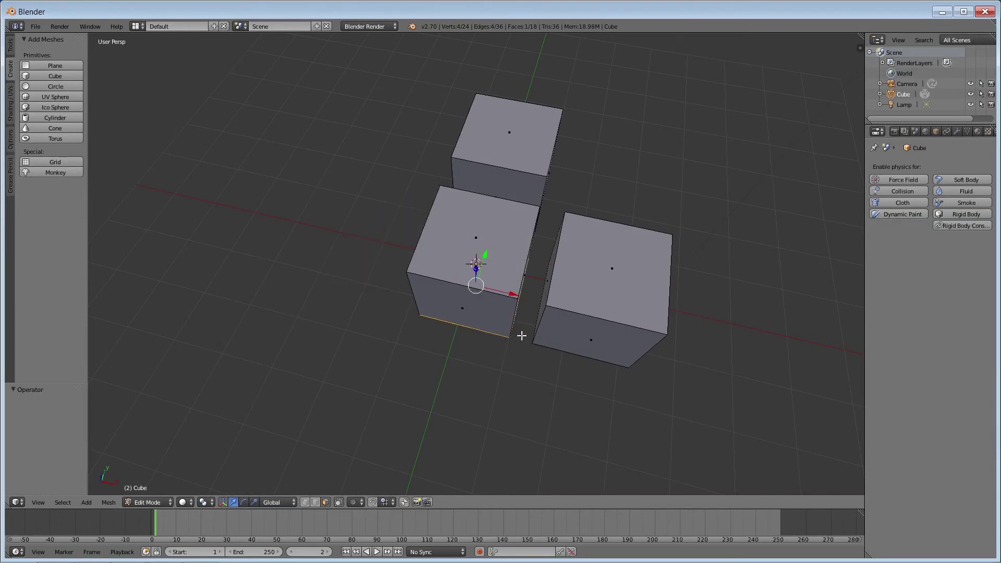